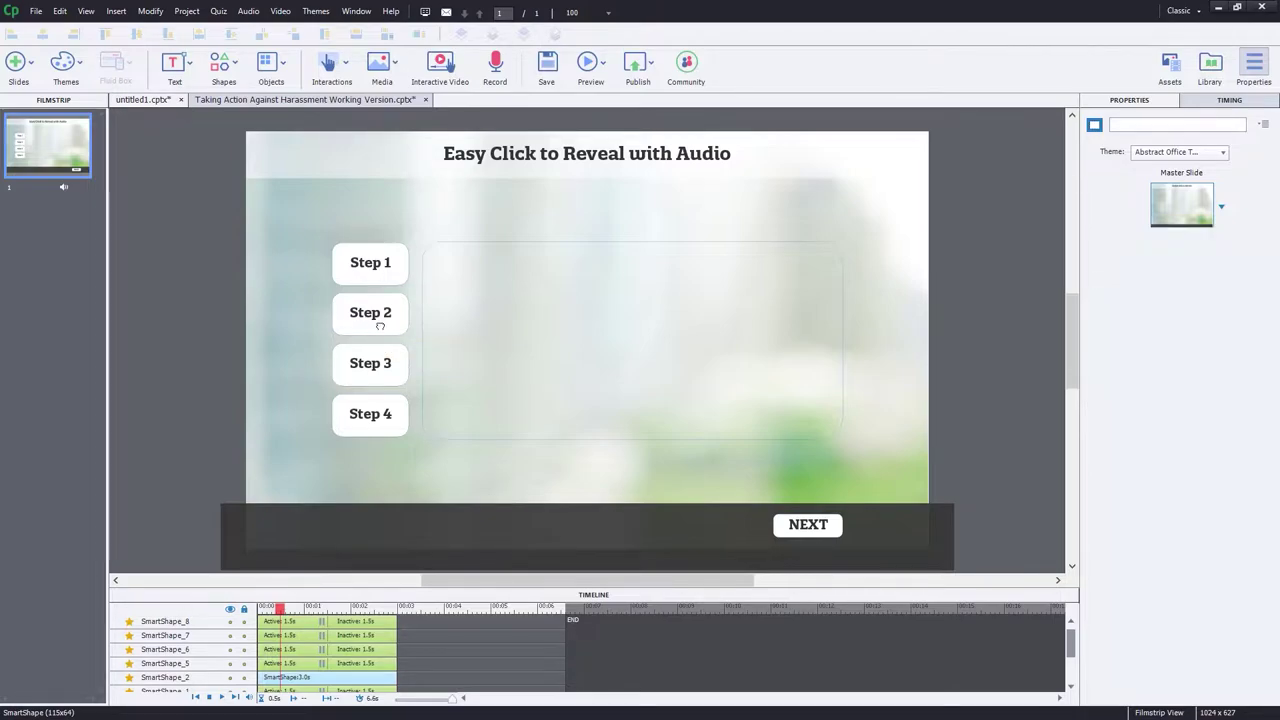
Step: Inspect the reveal box's step1 and step2 states, then check the NEXT button
{"action": "left_click", "coordinate": [380, 330]}
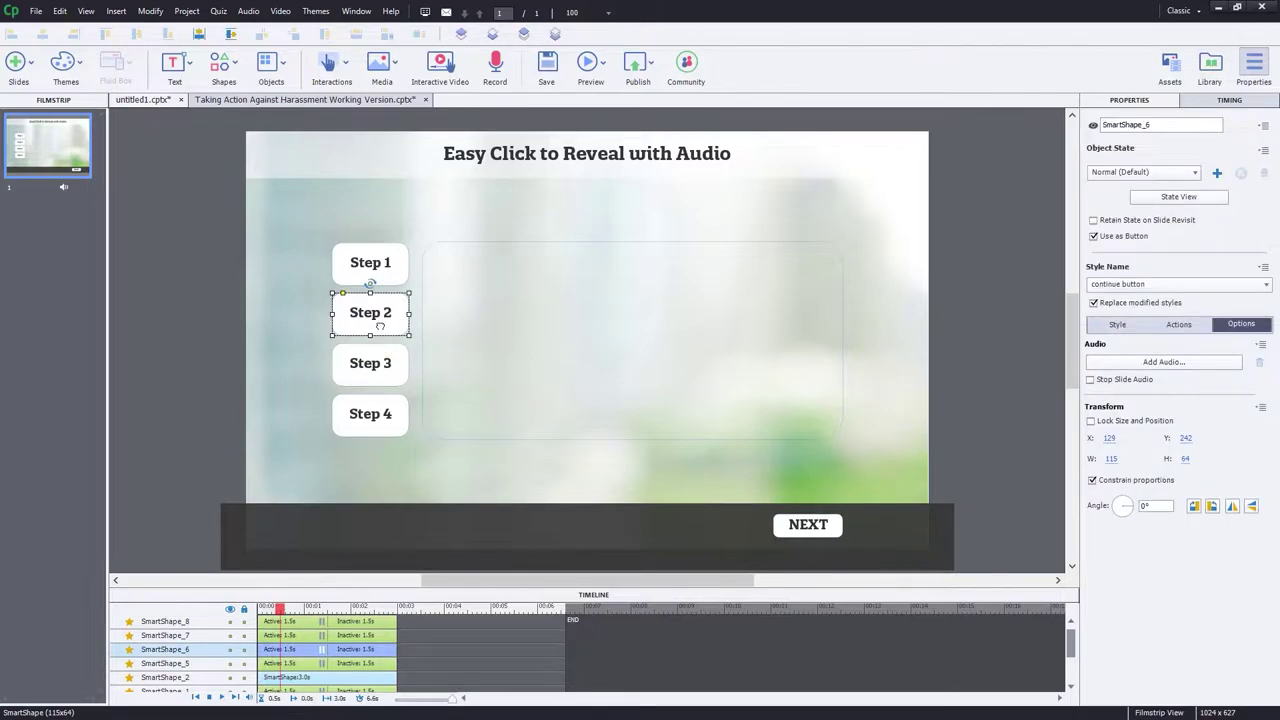
{"action": "left_click", "coordinate": [789, 300]}
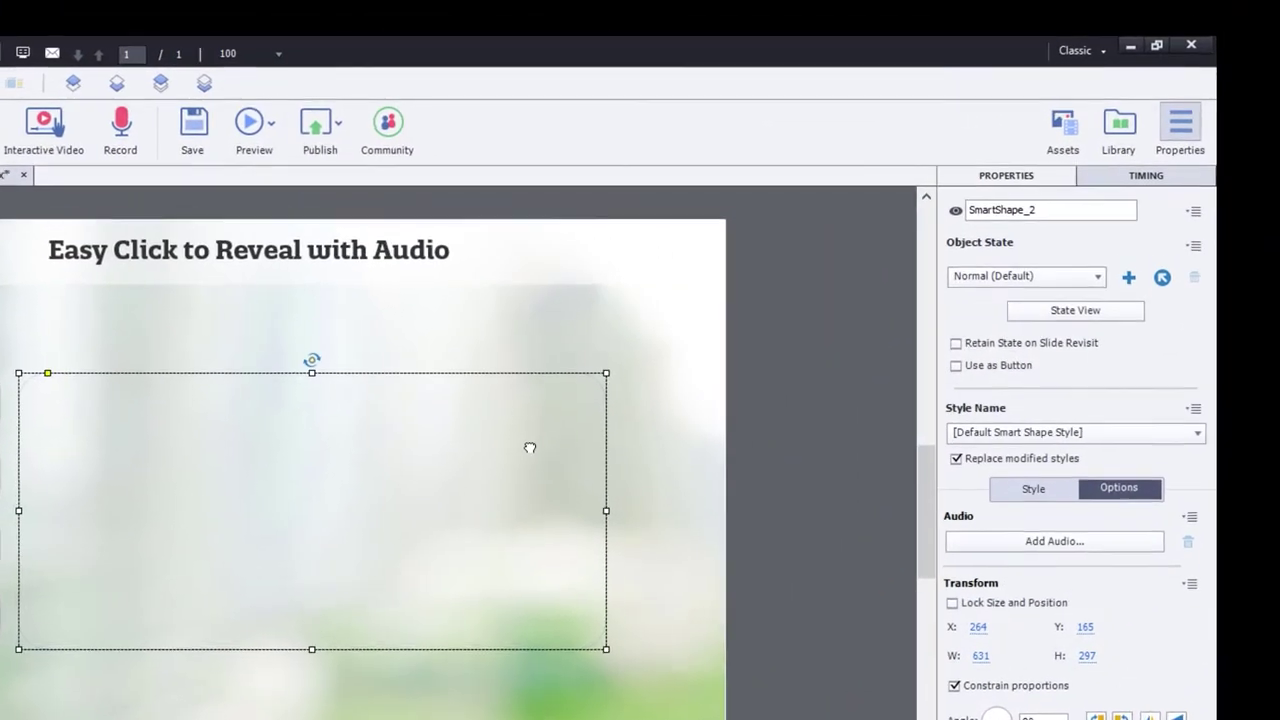
{"action": "left_click", "coordinate": [1048, 277]}
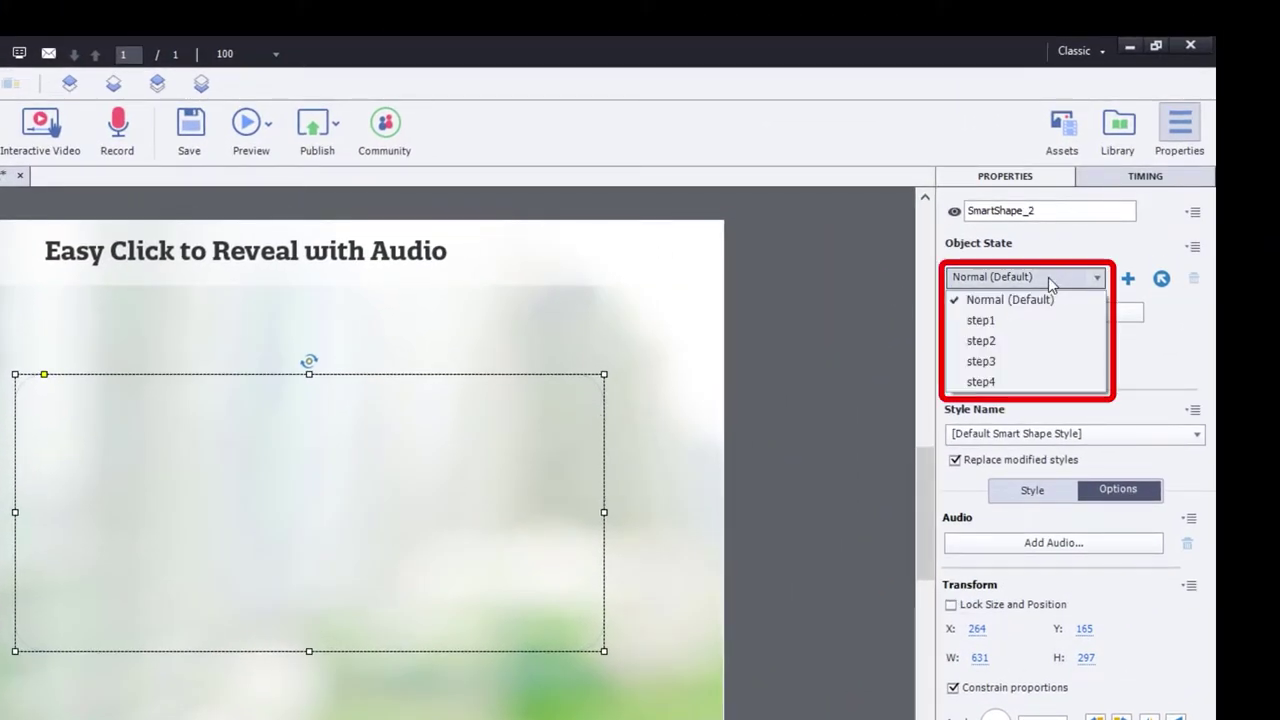
{"action": "left_click", "coordinate": [981, 320]}
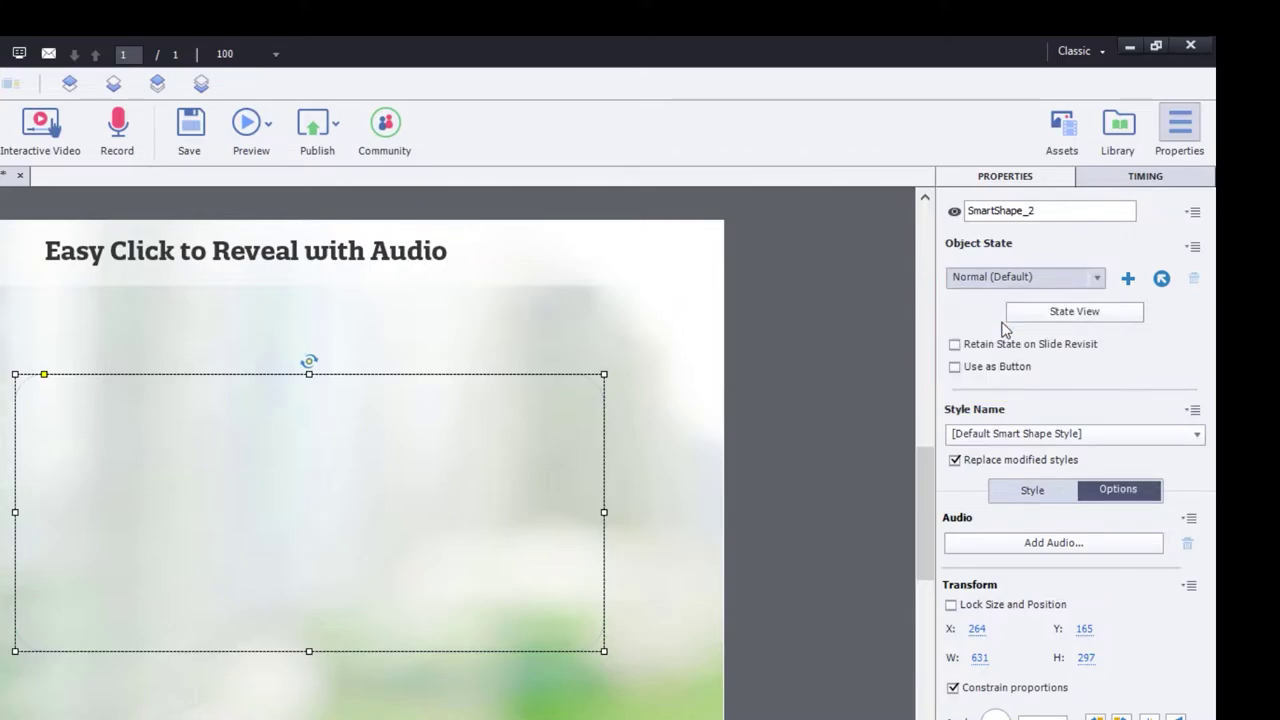
{"action": "left_click", "coordinate": [1008, 282]}
{"action": "left_click", "coordinate": [1007, 341]}
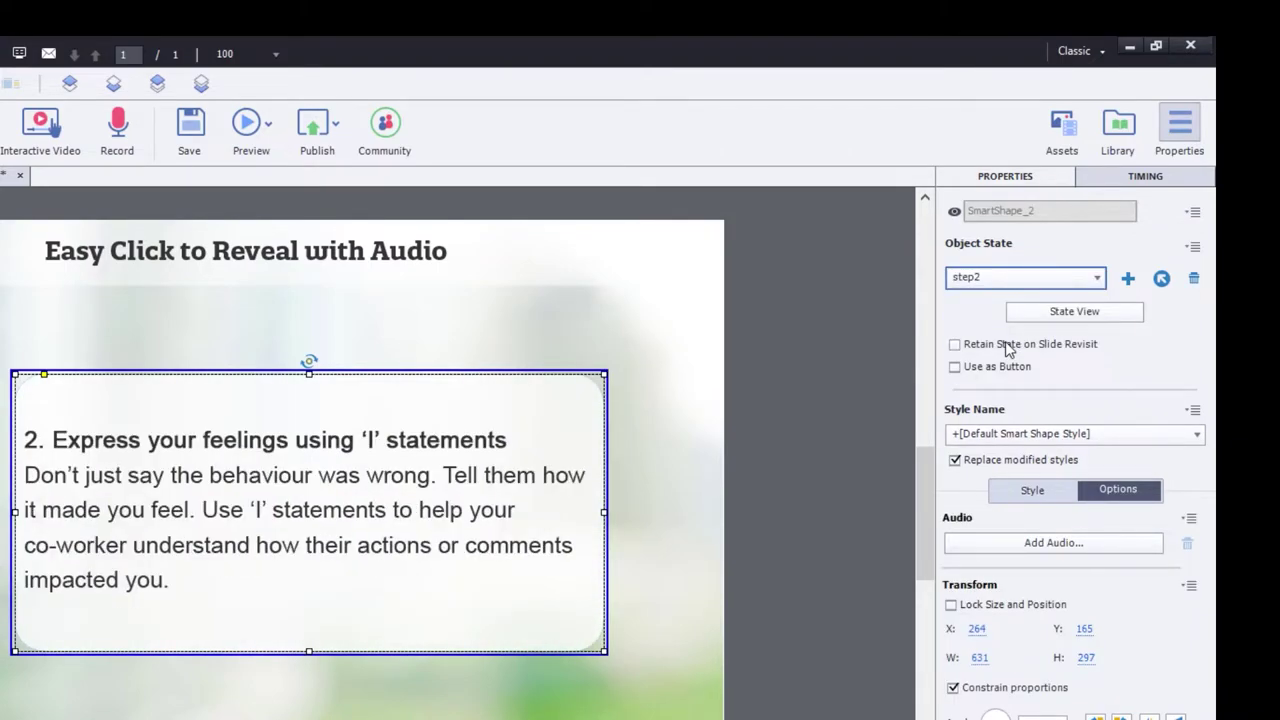
{"action": "left_click", "coordinate": [854, 368]}
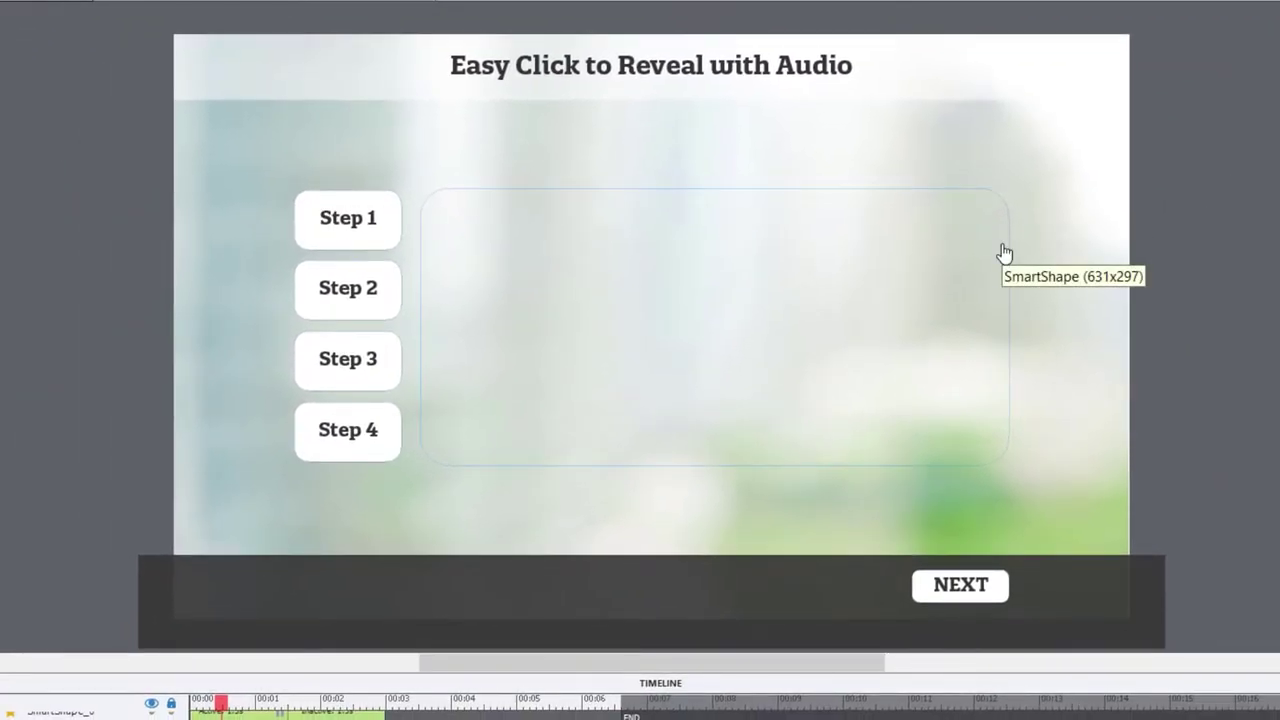
{"action": "left_click", "coordinate": [965, 588]}
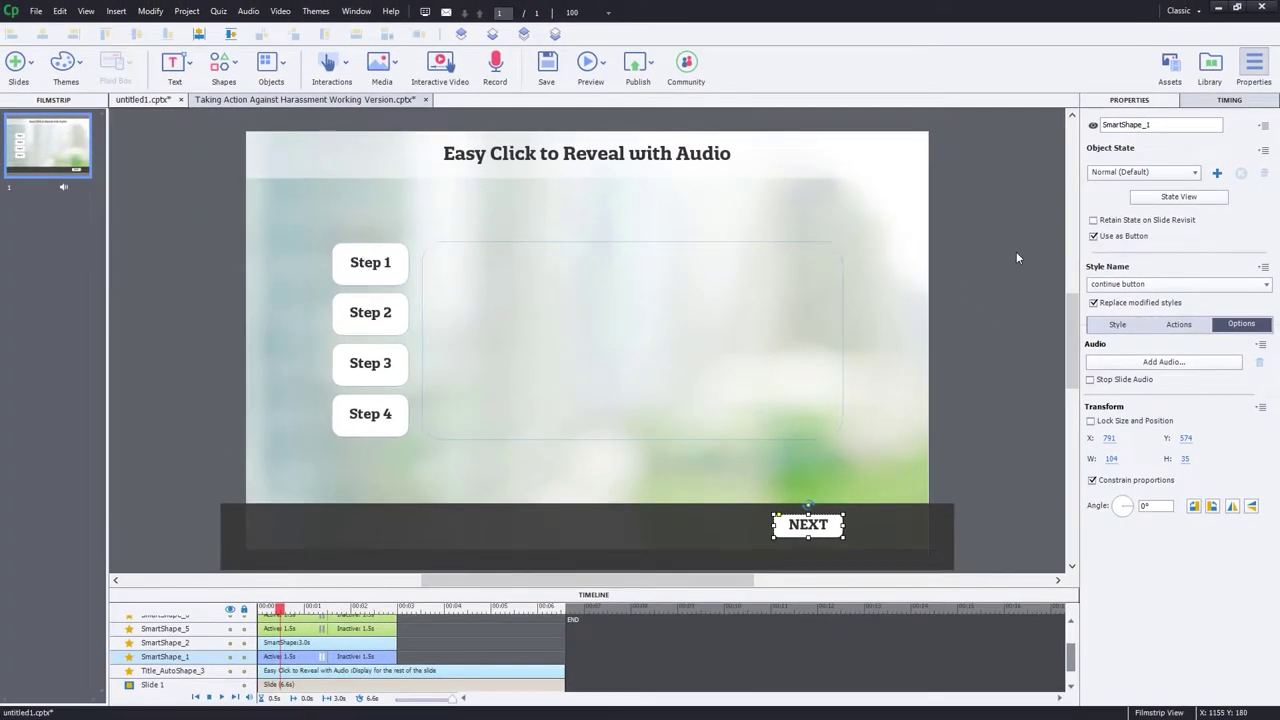
{"action": "left_click", "coordinate": [1018, 251]}
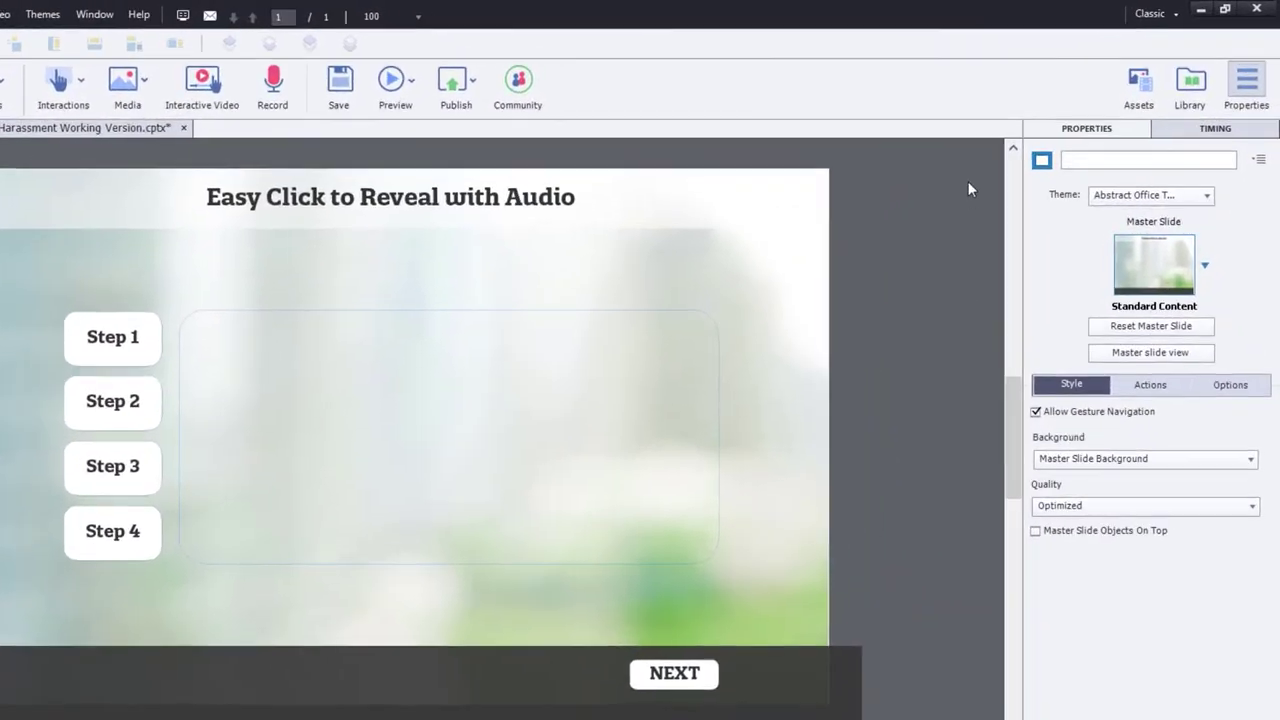
Step: Rename the large reveal box to ms_conflictresolution
{"action": "left_click", "coordinate": [1085, 161]}
{"action": "type", "text": "multistate"}
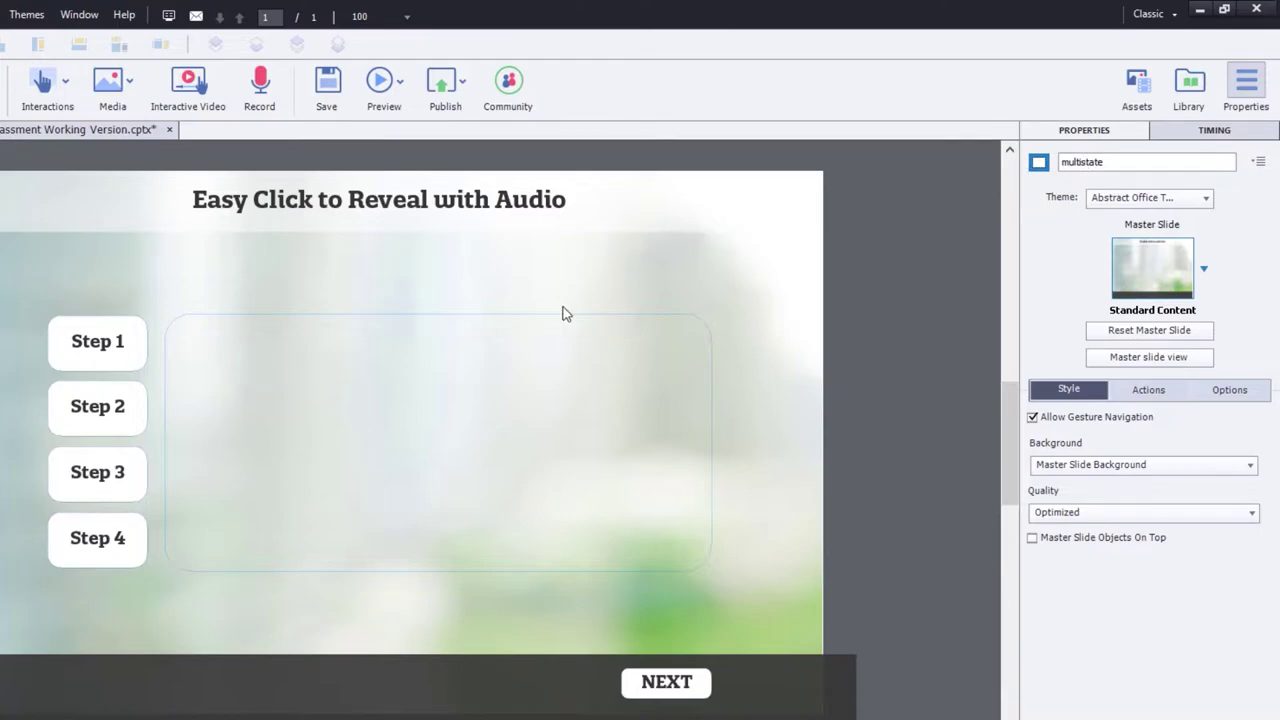
{"action": "left_click", "coordinate": [549, 355]}
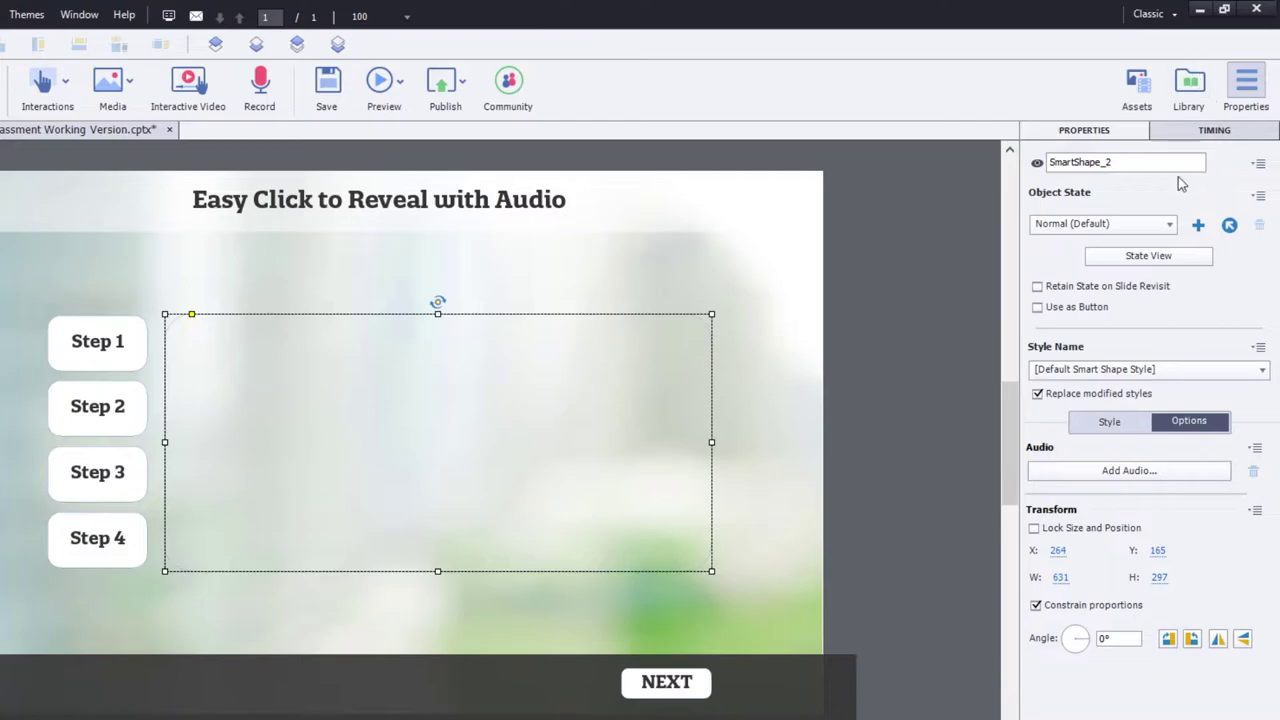
{"action": "left_click_drag", "start_coordinate": [1143, 162], "coordinate": [1030, 162]}
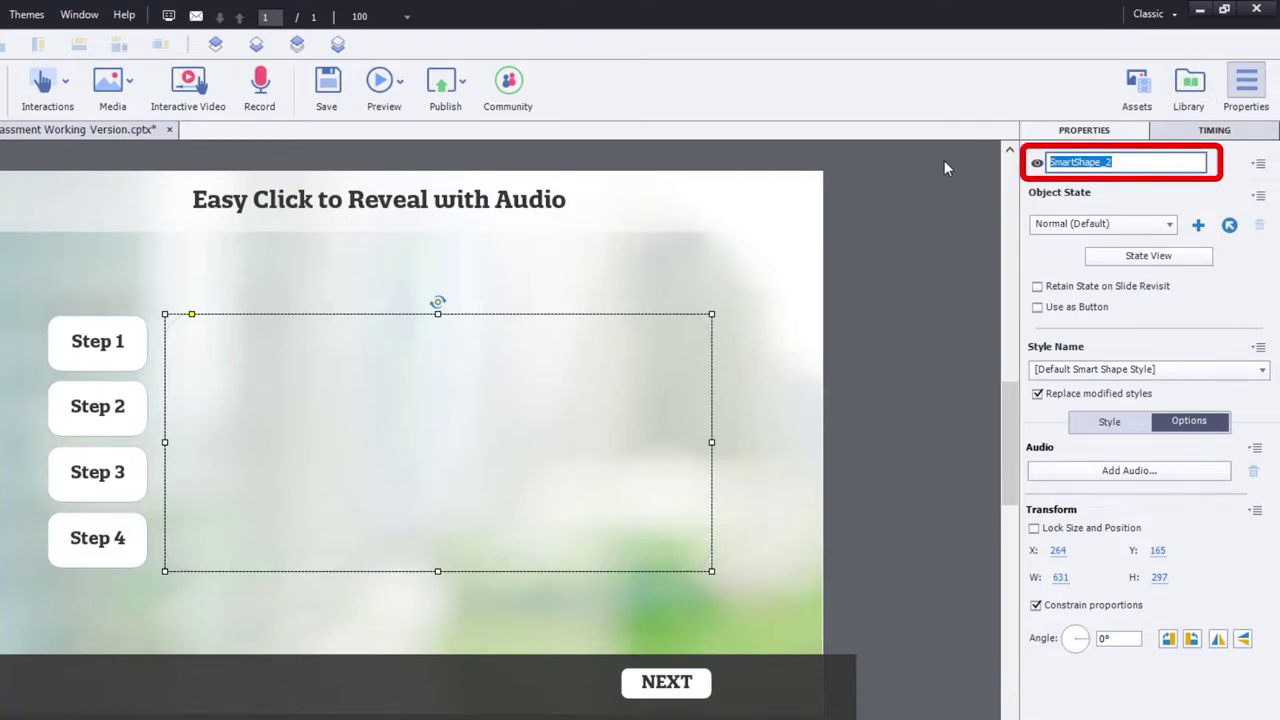
{"action": "type", "text": "ms_"}
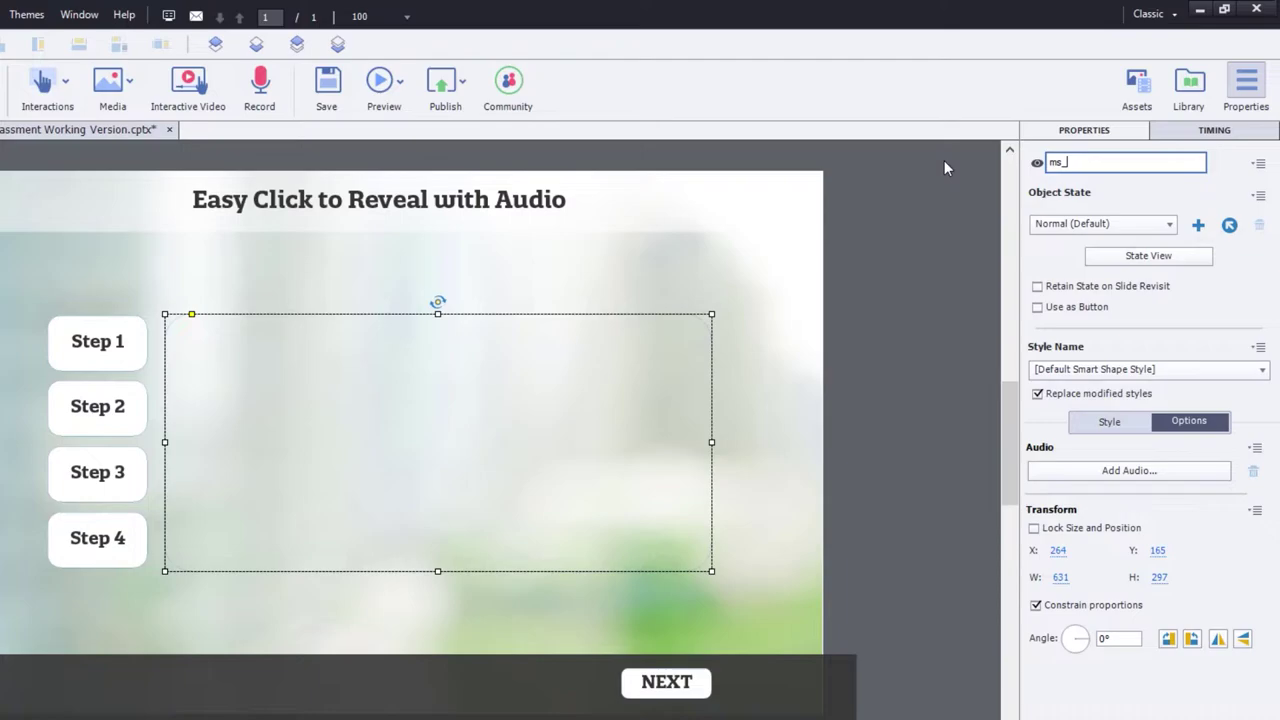
{"action": "type", "text": "confli"}
{"action": "type", "text": "ct"}
{"action": "type", "text": "resolution"}
{"action": "key", "text": "Return"}
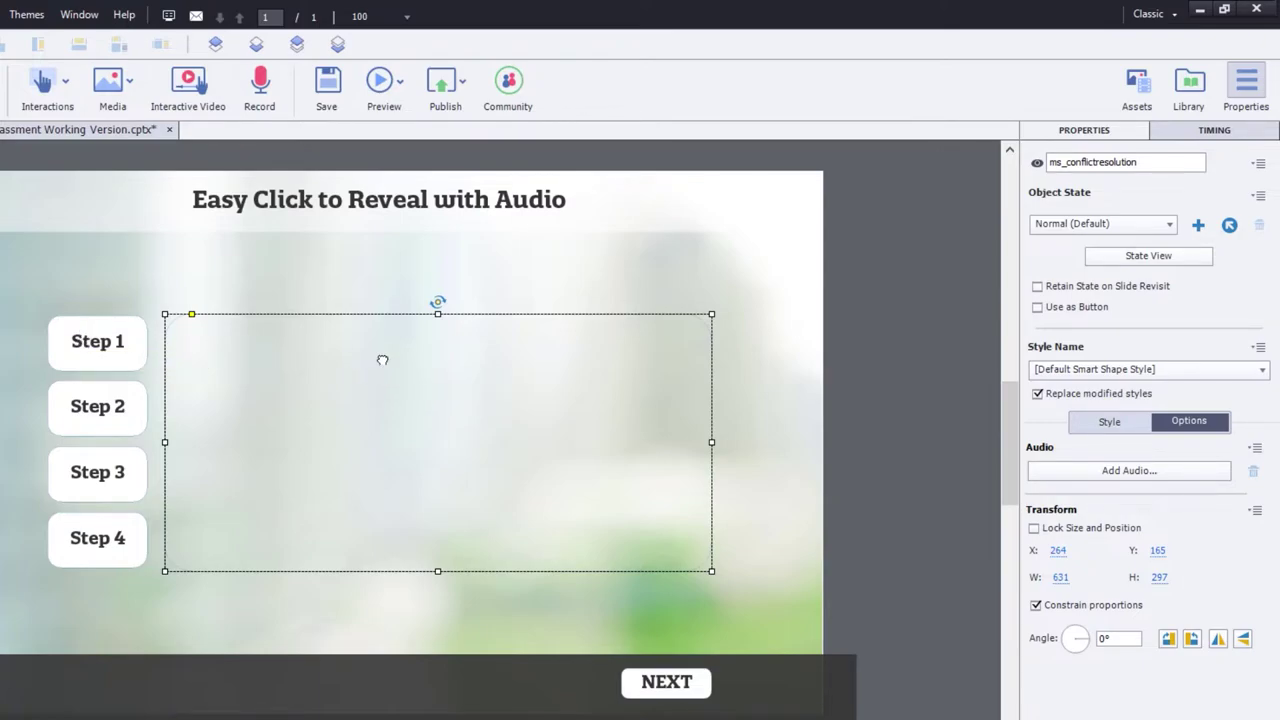
Step: Review the reveal box's state list and reselect the conflictresolution part of its name
{"action": "left_click", "coordinate": [1078, 229]}
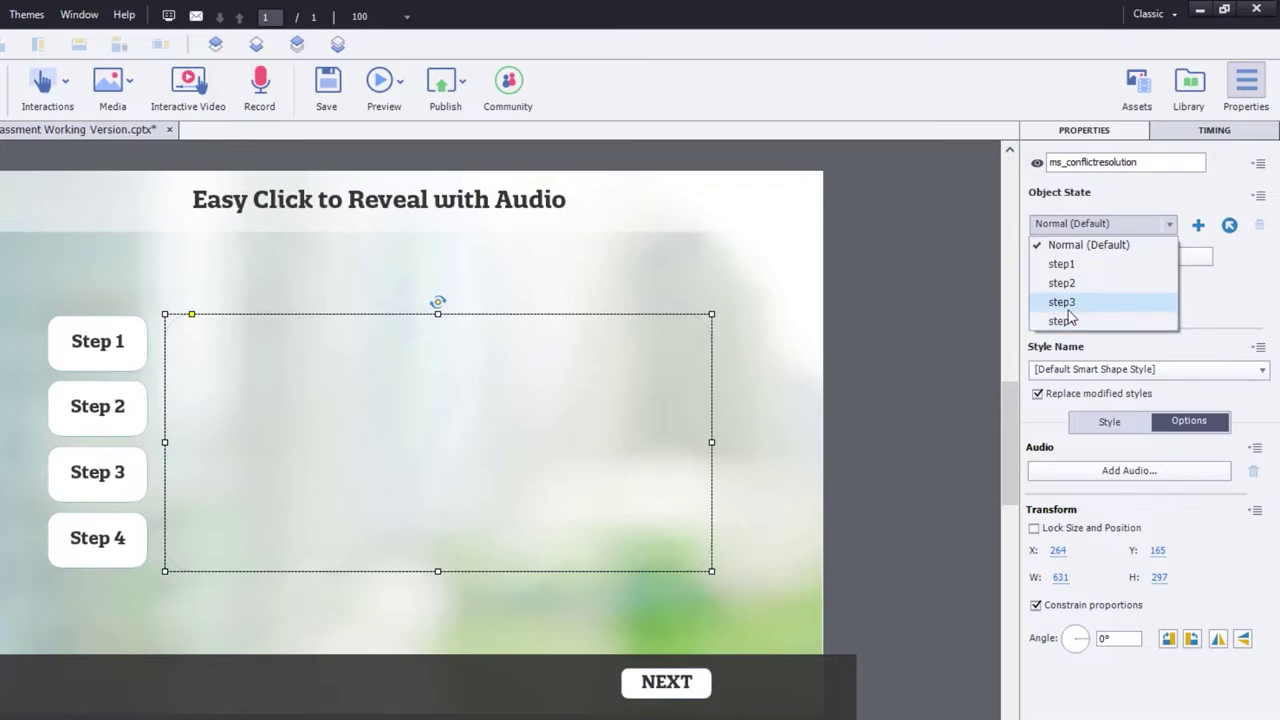
{"action": "left_click", "coordinate": [829, 298]}
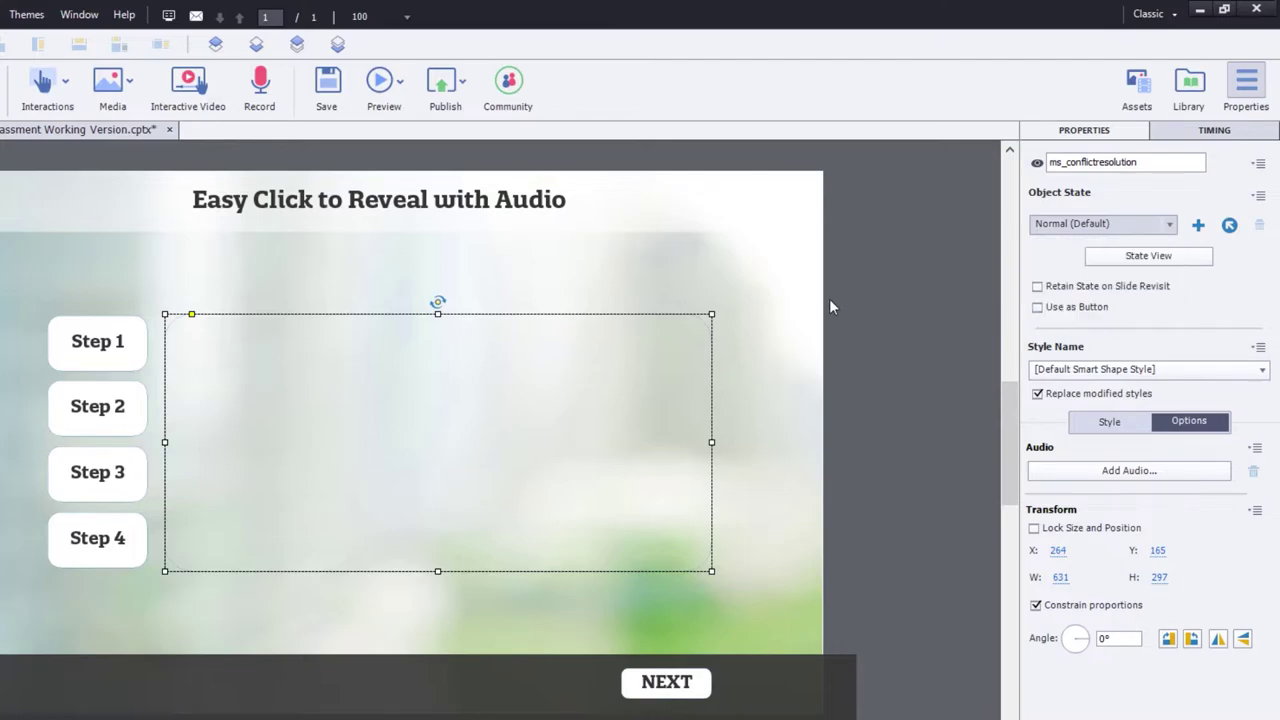
{"action": "left_click", "coordinate": [632, 356]}
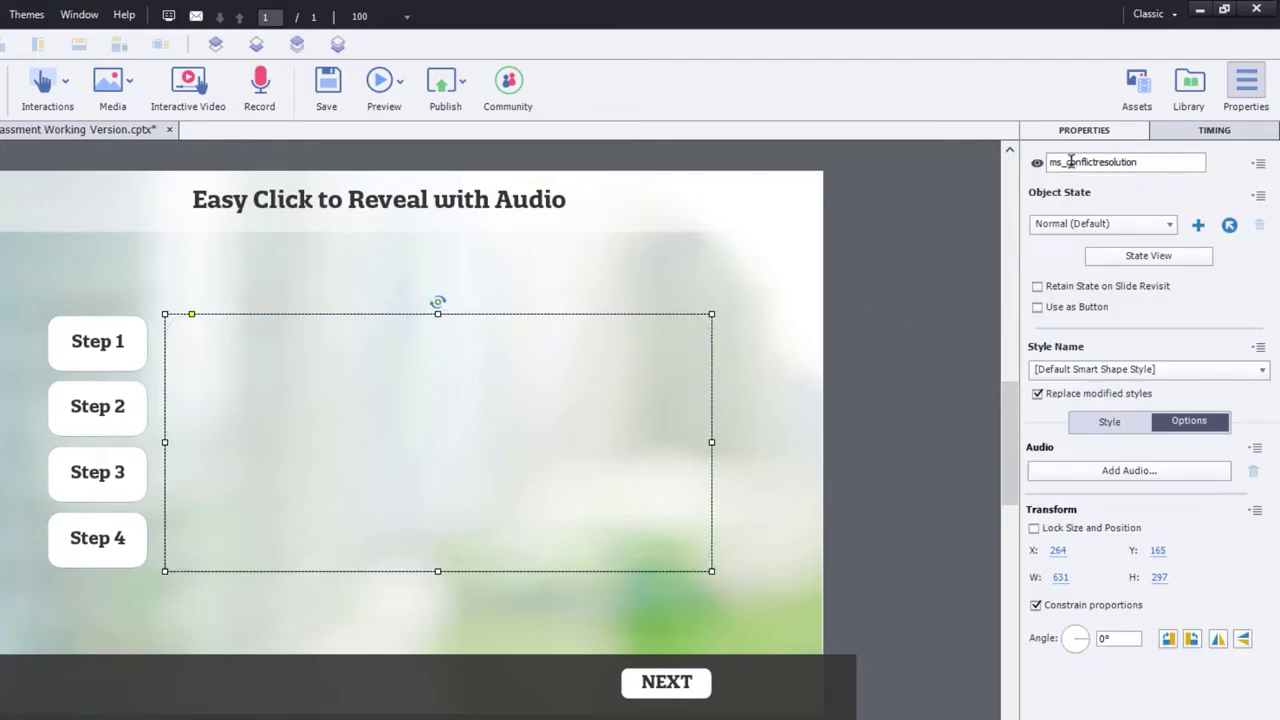
{"action": "left_click_drag", "start_coordinate": [1067, 162], "coordinate": [1153, 165]}
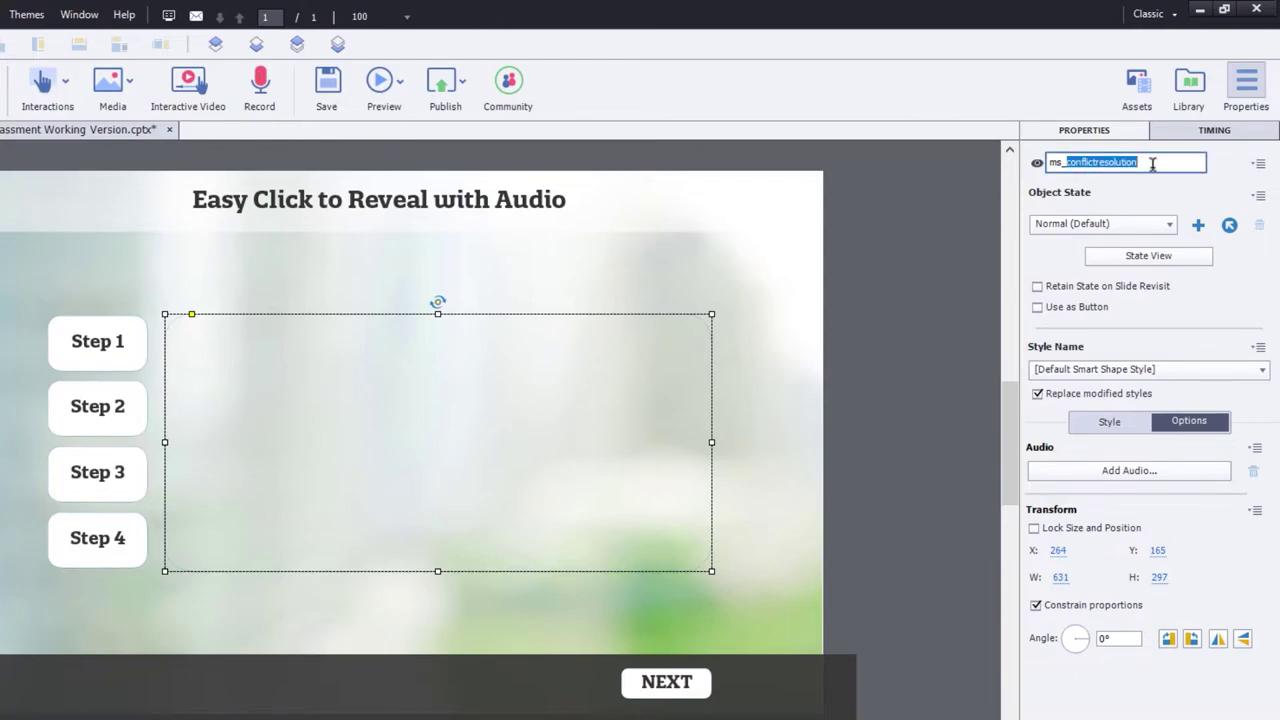
Step: Name the Step 1 and Step 2 buttons conflictresolution_step1 and conflictresolution_step2
{"action": "left_click", "coordinate": [122, 340]}
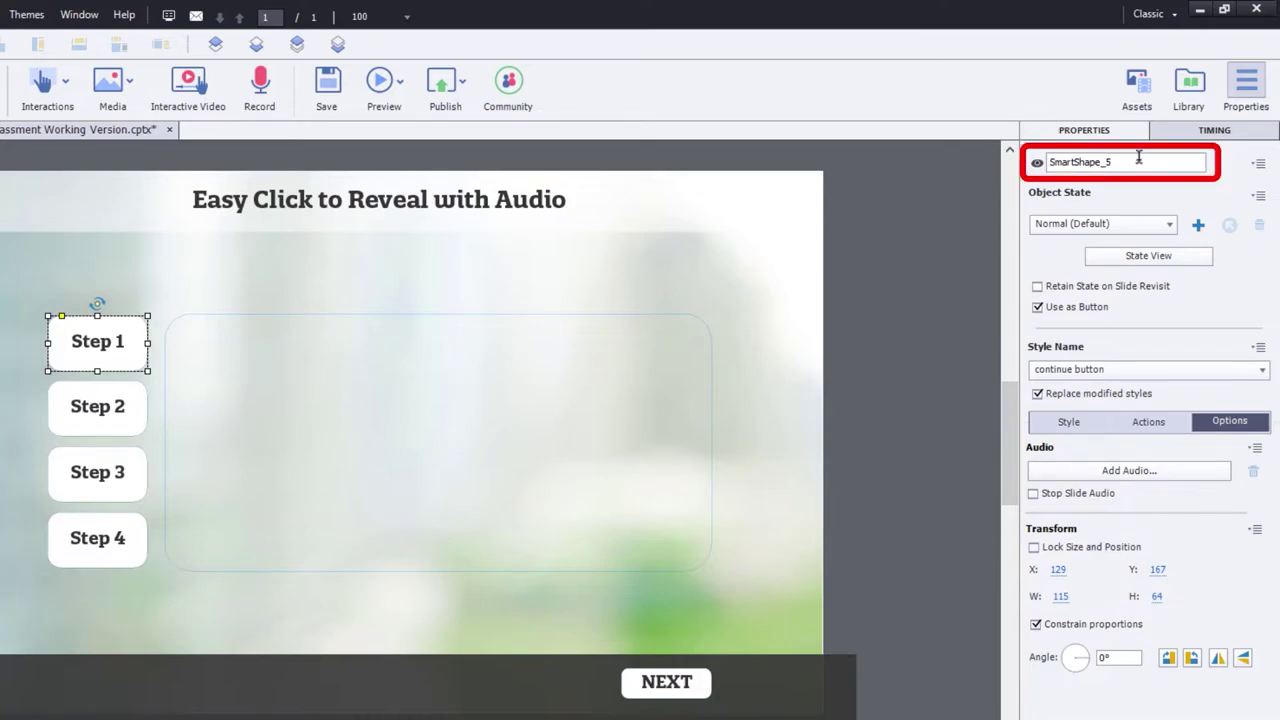
{"action": "double_click", "coordinate": [1138, 160]}
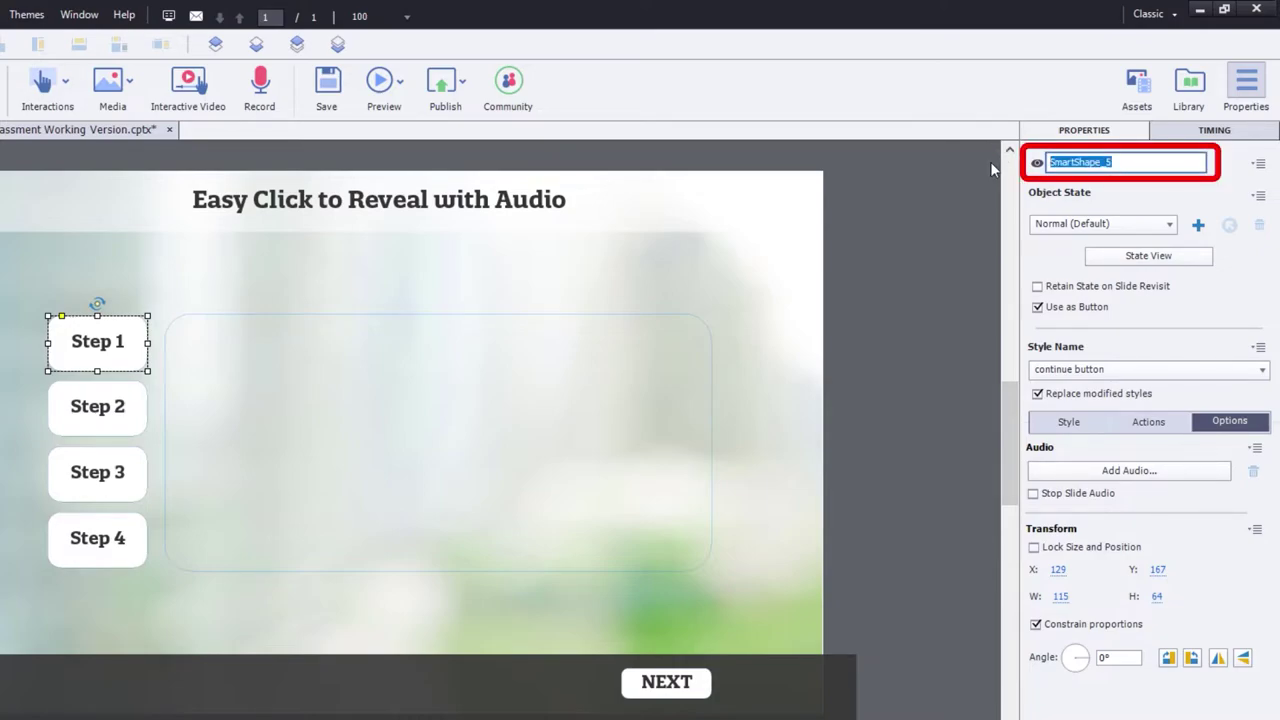
{"action": "type", "text": "conflictresolution"}
{"action": "type", "text": "_step"}
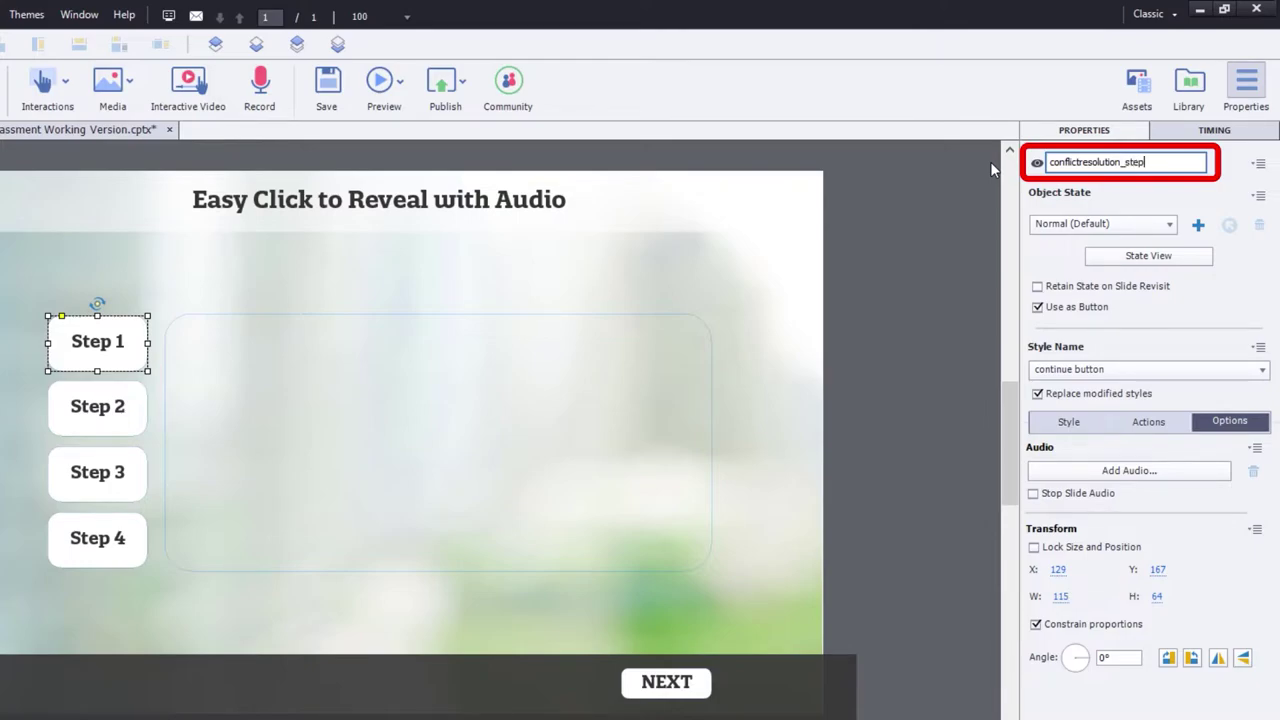
{"action": "type", "text": "1"}
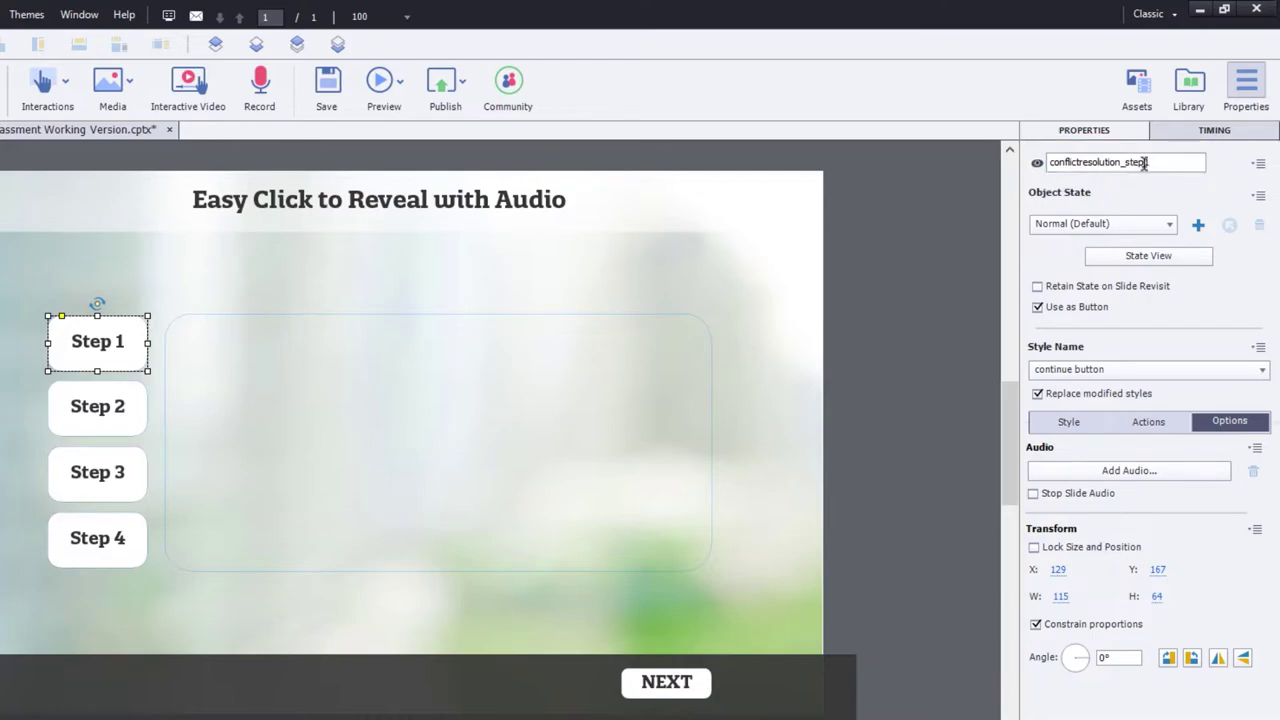
{"action": "left_click_drag", "start_coordinate": [1147, 162], "coordinate": [1016, 160]}
{"action": "key", "text": "ctrl+c"}
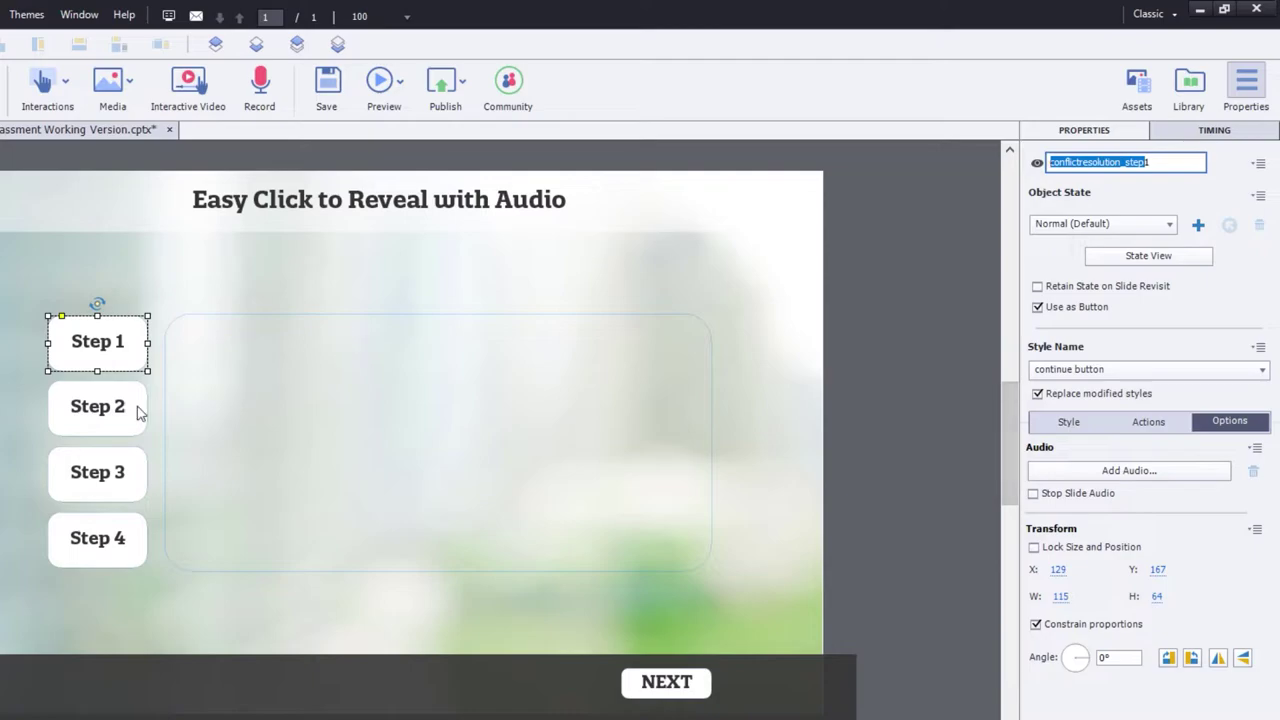
{"action": "left_click", "coordinate": [97, 418]}
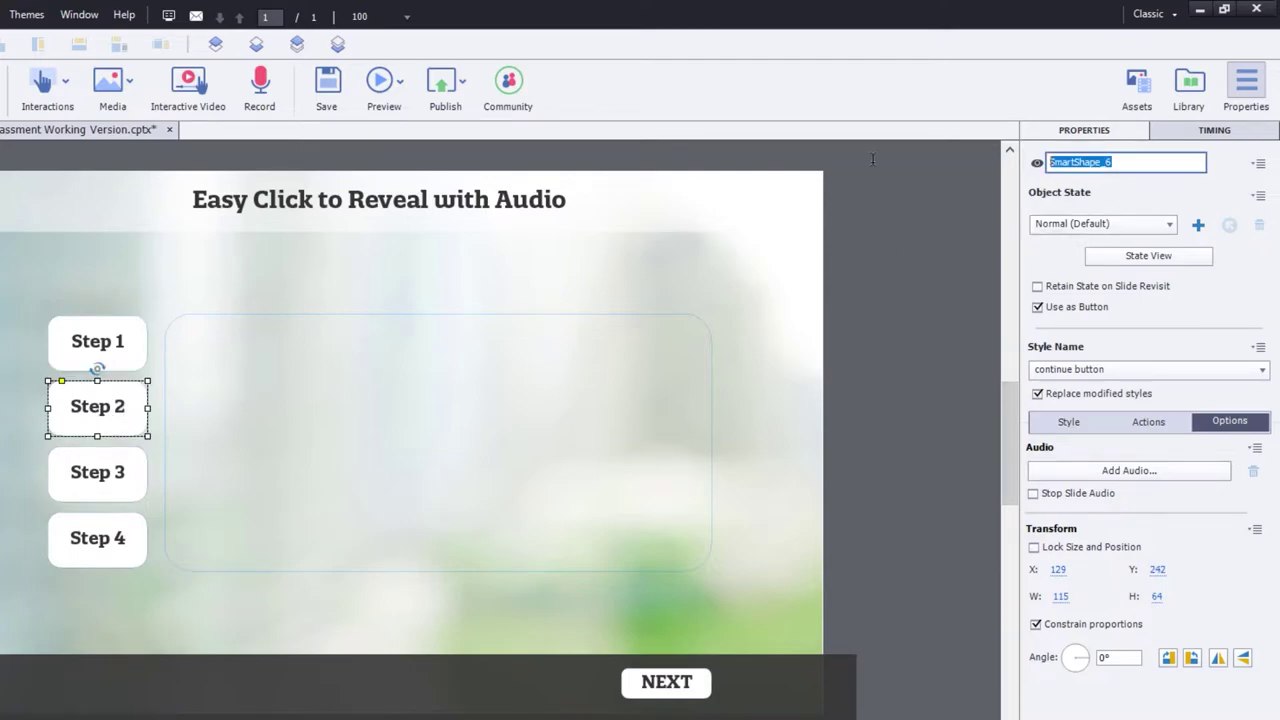
{"action": "type", "text": "conflictresolution_step2"}
{"action": "key", "text": "Return"}
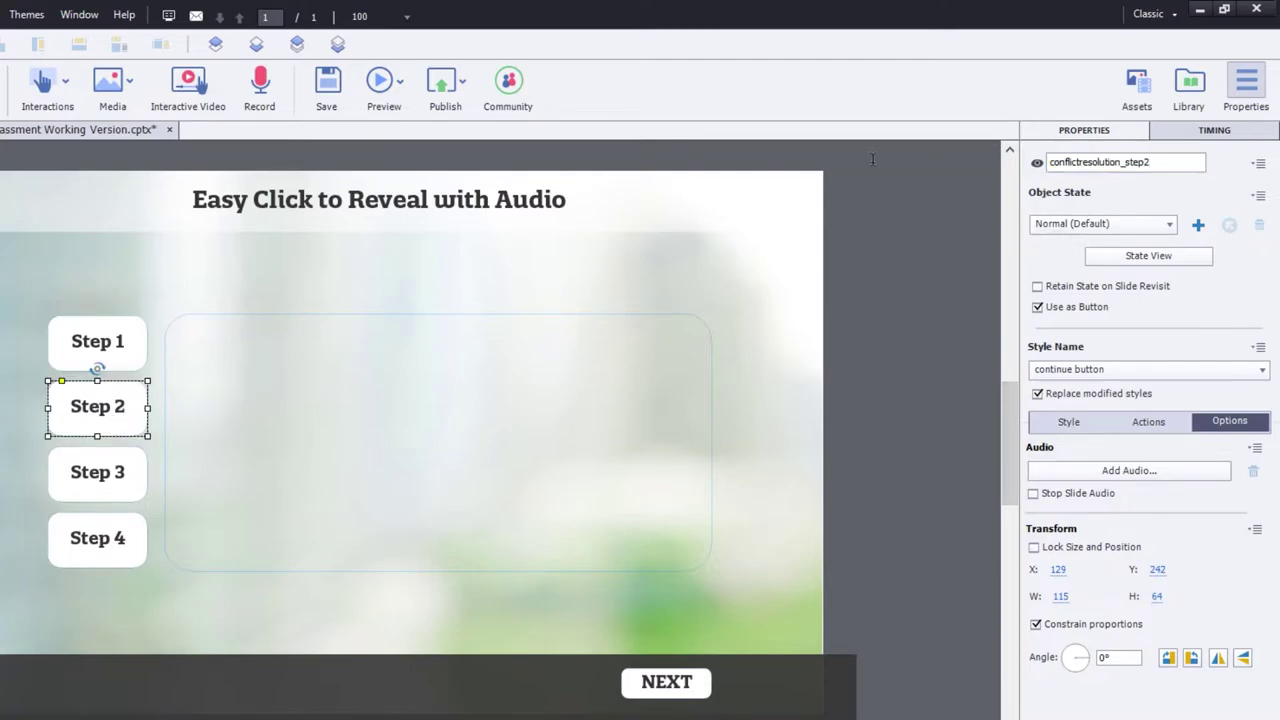
Step: Rename the Step 3 button to conflictresolution_step3
{"action": "left_click", "coordinate": [88, 488]}
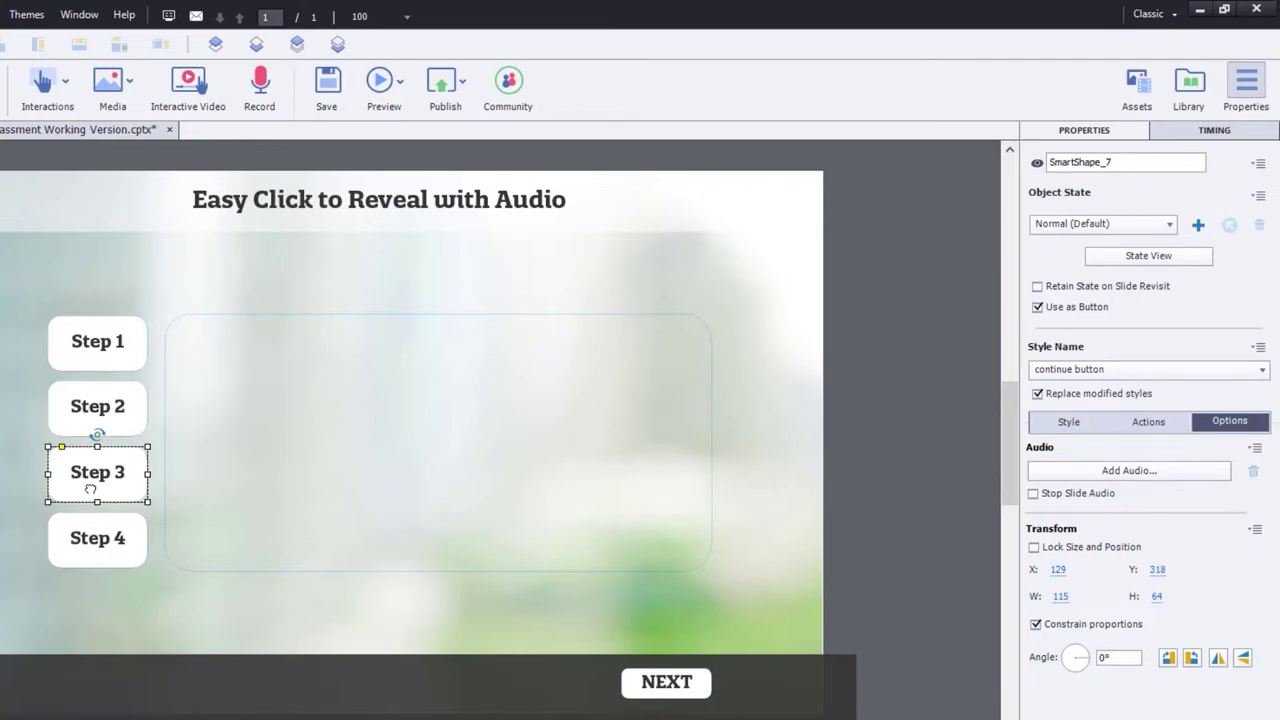
{"action": "double_click", "coordinate": [1120, 162]}
{"action": "type", "text": "conflictresolution_step"}
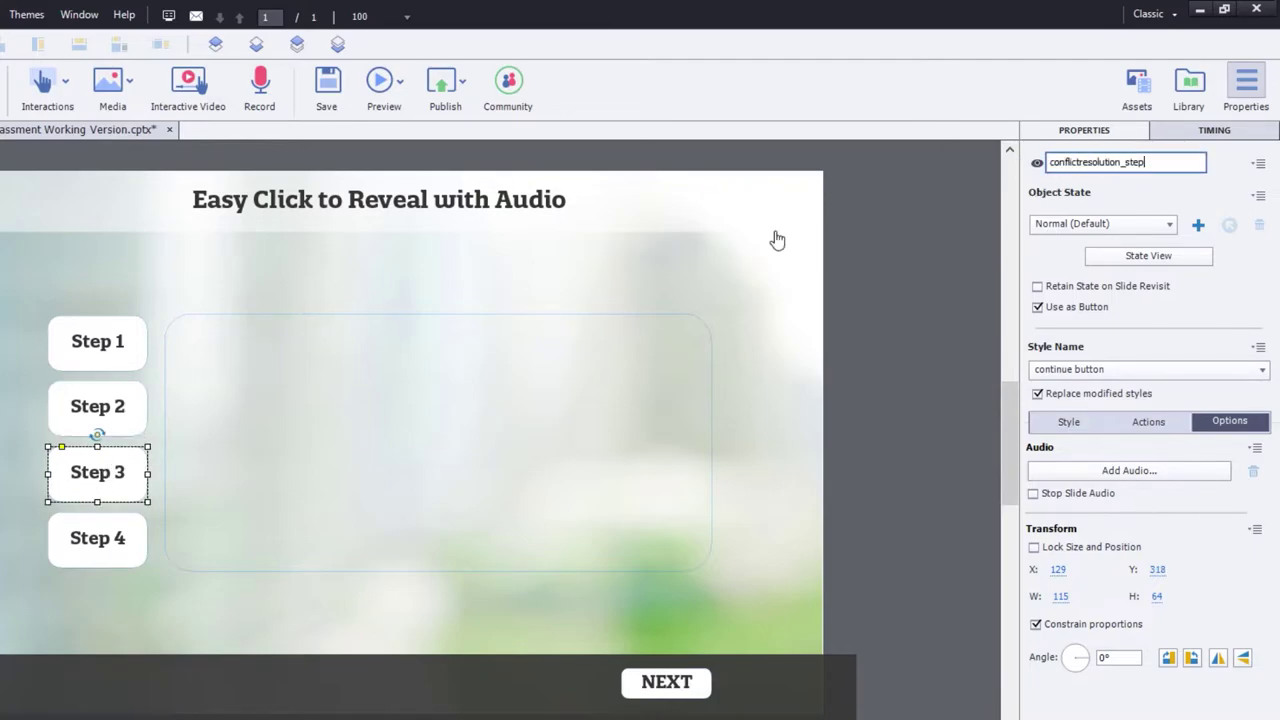
{"action": "key", "text": "Return"}
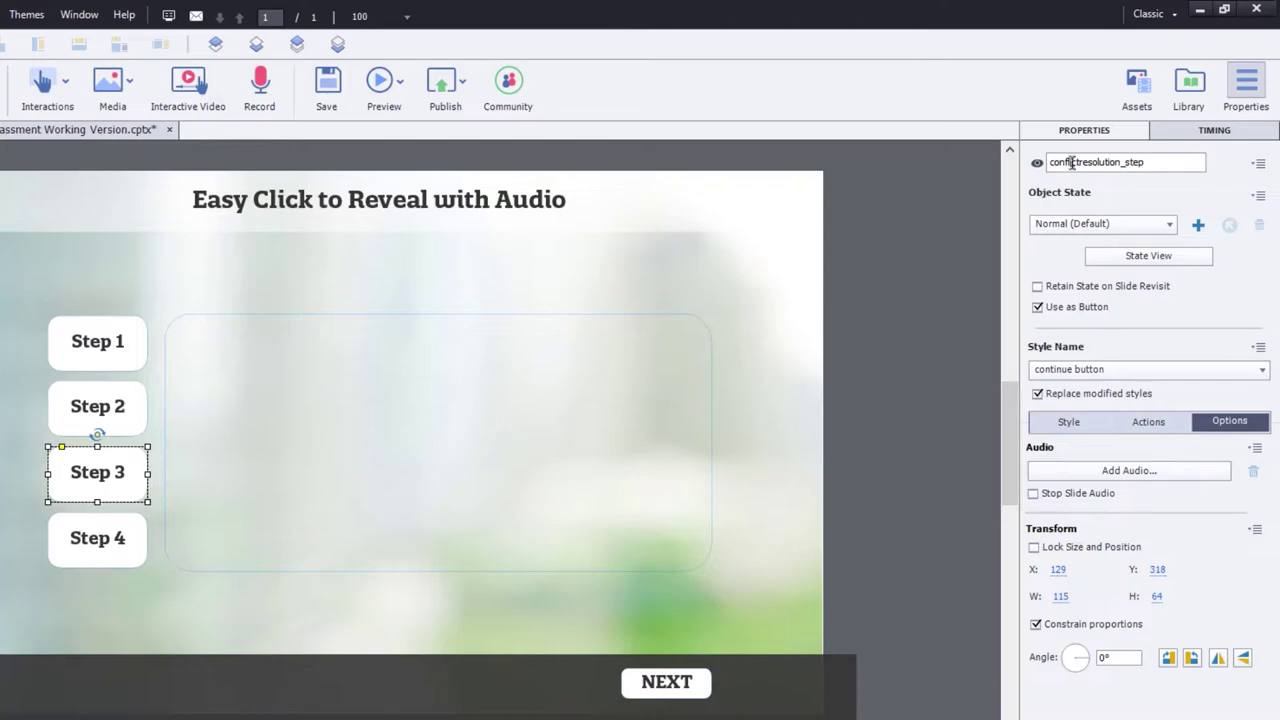
{"action": "left_click", "coordinate": [1146, 162]}
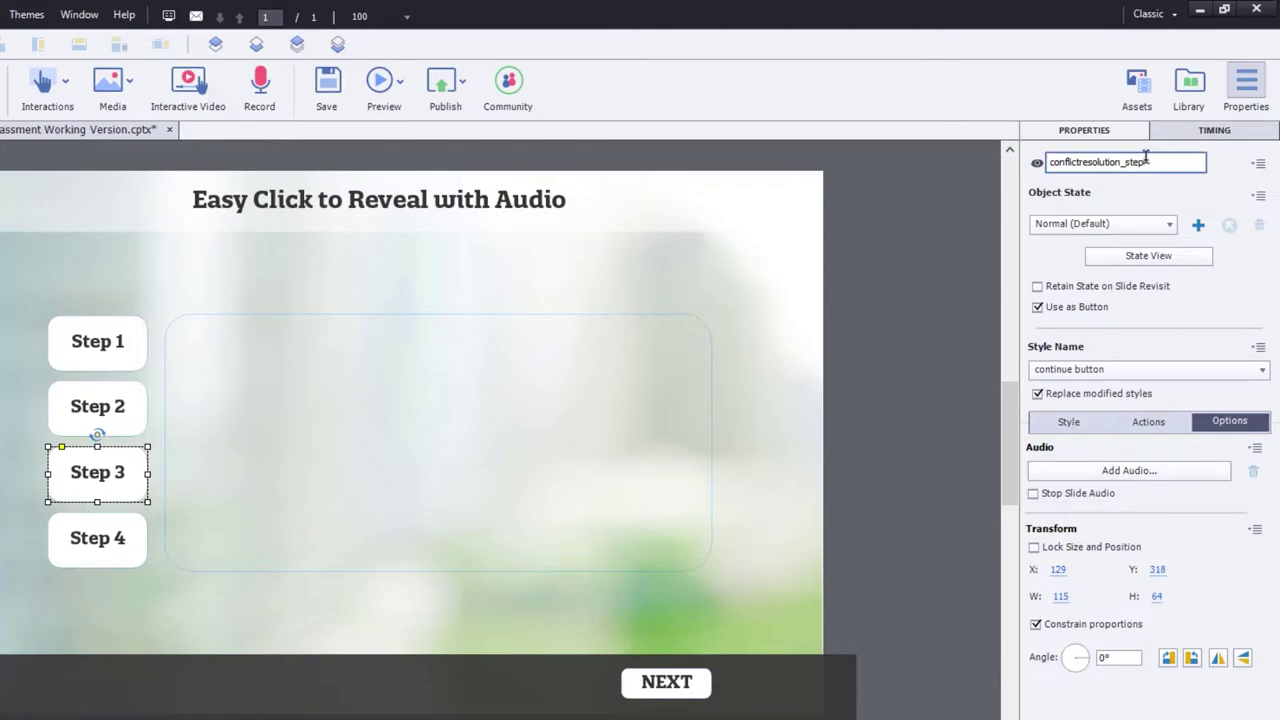
{"action": "type", "text": "3"}
{"action": "key", "text": "Return"}
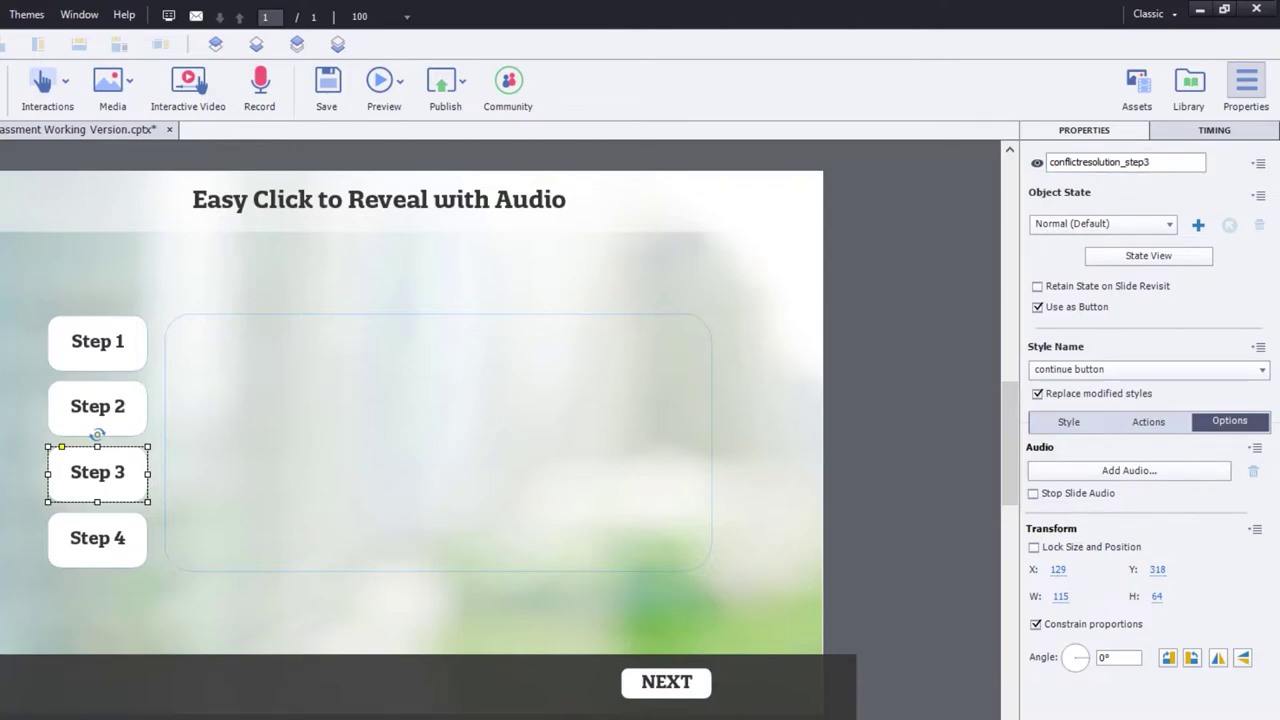
Step: Rename the Step 4 button to conflictresolution_step4 using the pasted prefix
{"action": "left_click", "coordinate": [110, 558]}
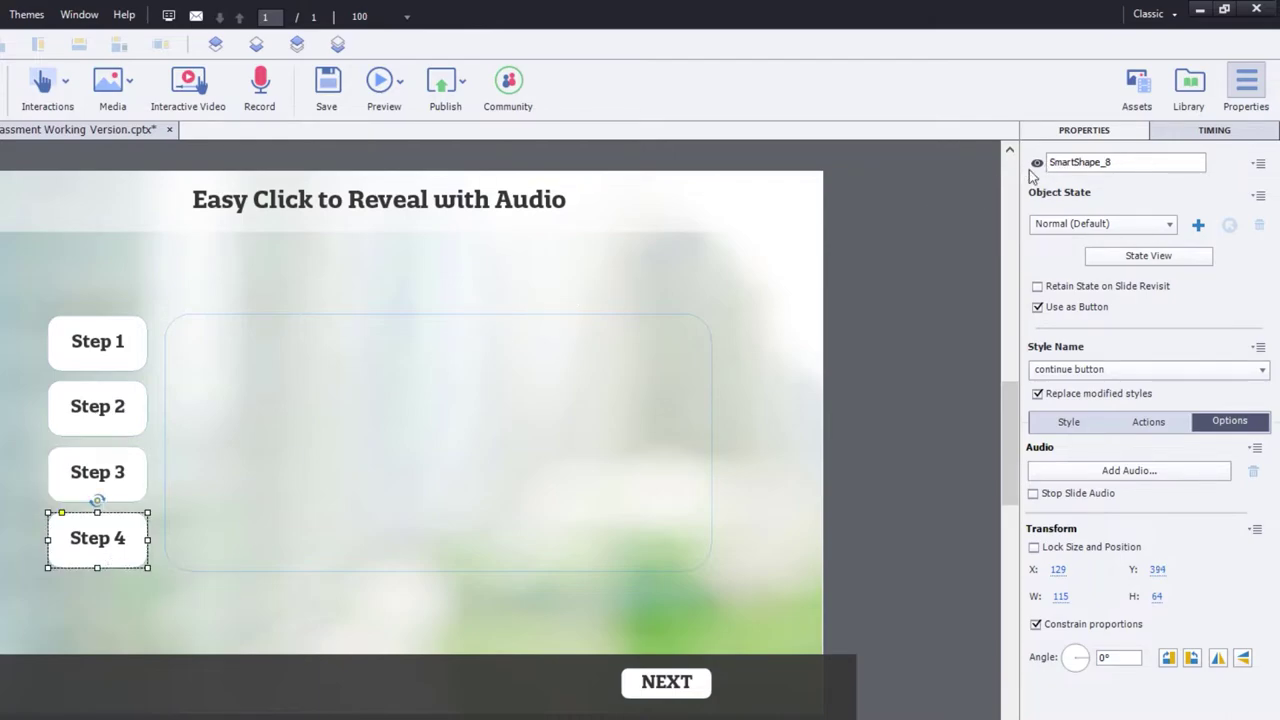
{"action": "double_click", "coordinate": [1120, 162]}
{"action": "key", "text": "ctrl+v"}
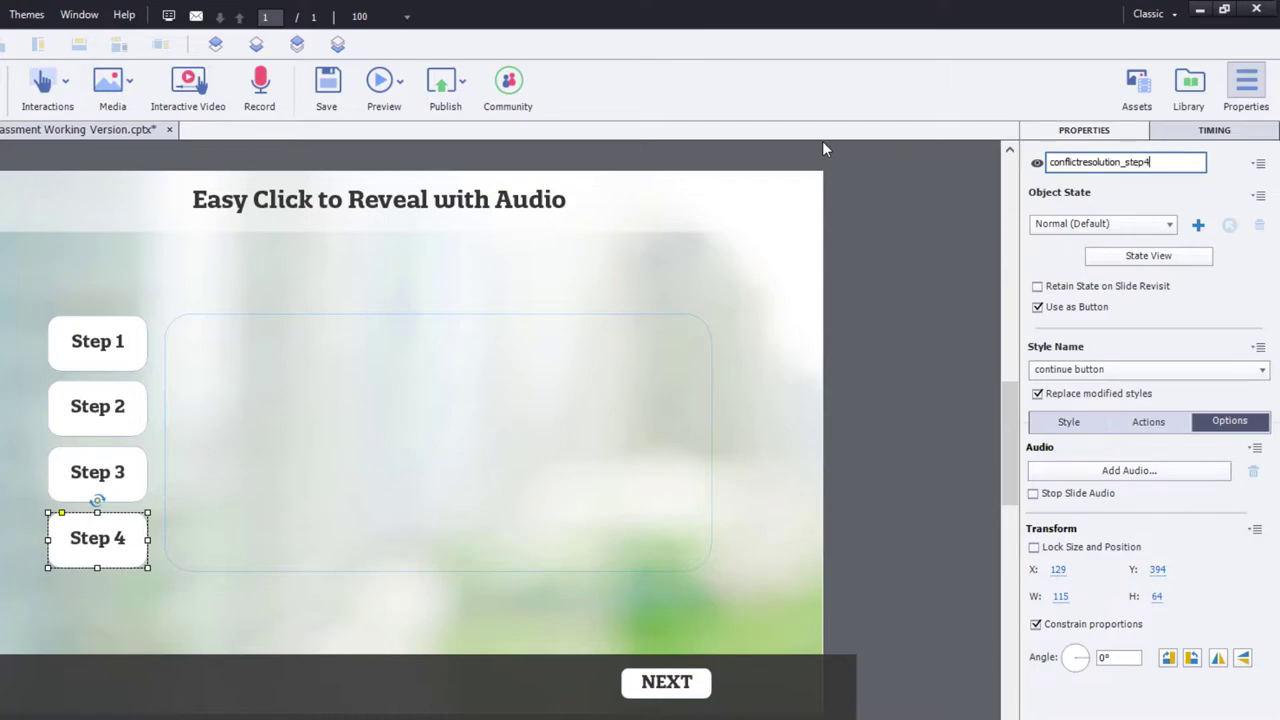
{"action": "key", "text": "Return"}
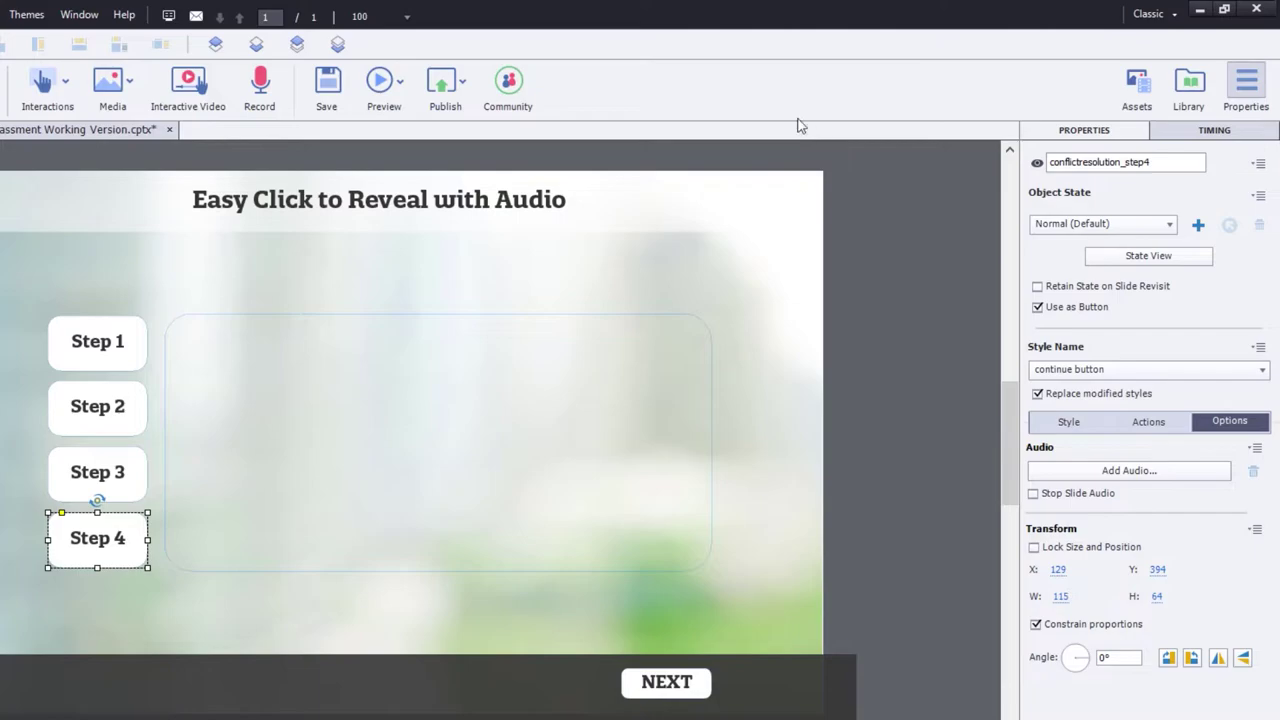
Step: Hide the NEXT button in output and rename it conflictresolution_complete
{"action": "left_click", "coordinate": [679, 690]}
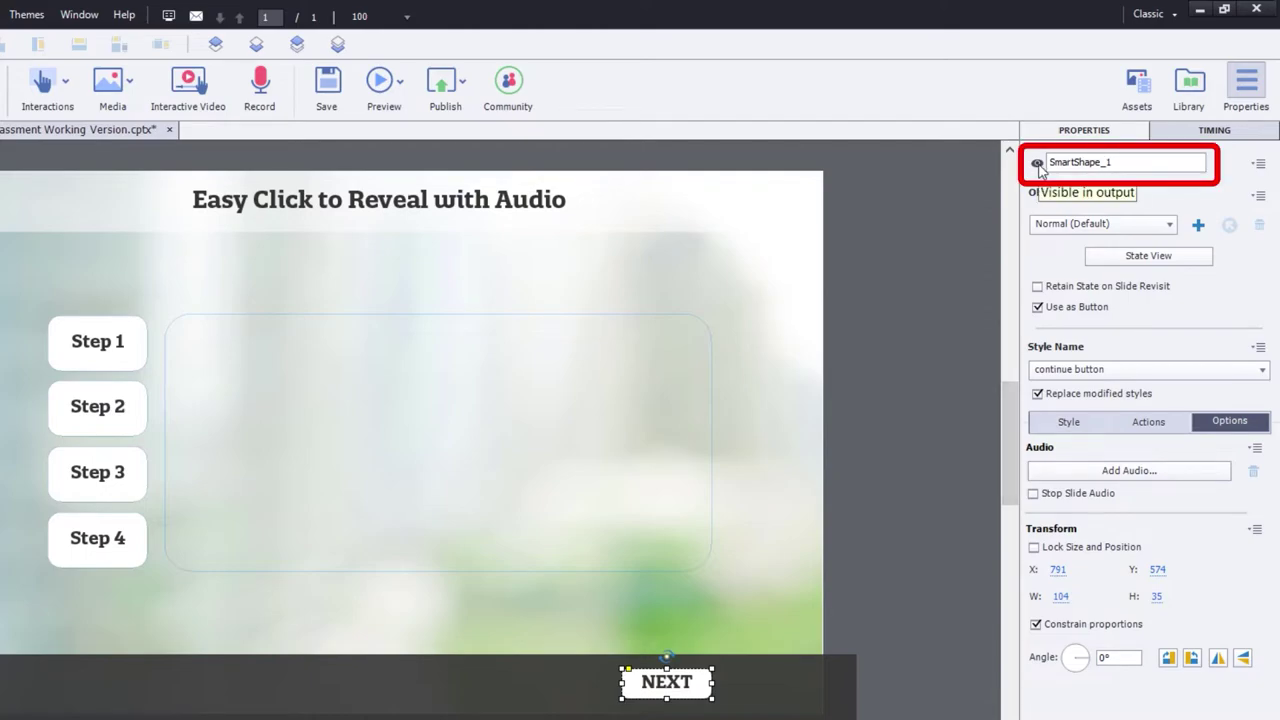
{"action": "left_click", "coordinate": [1037, 163]}
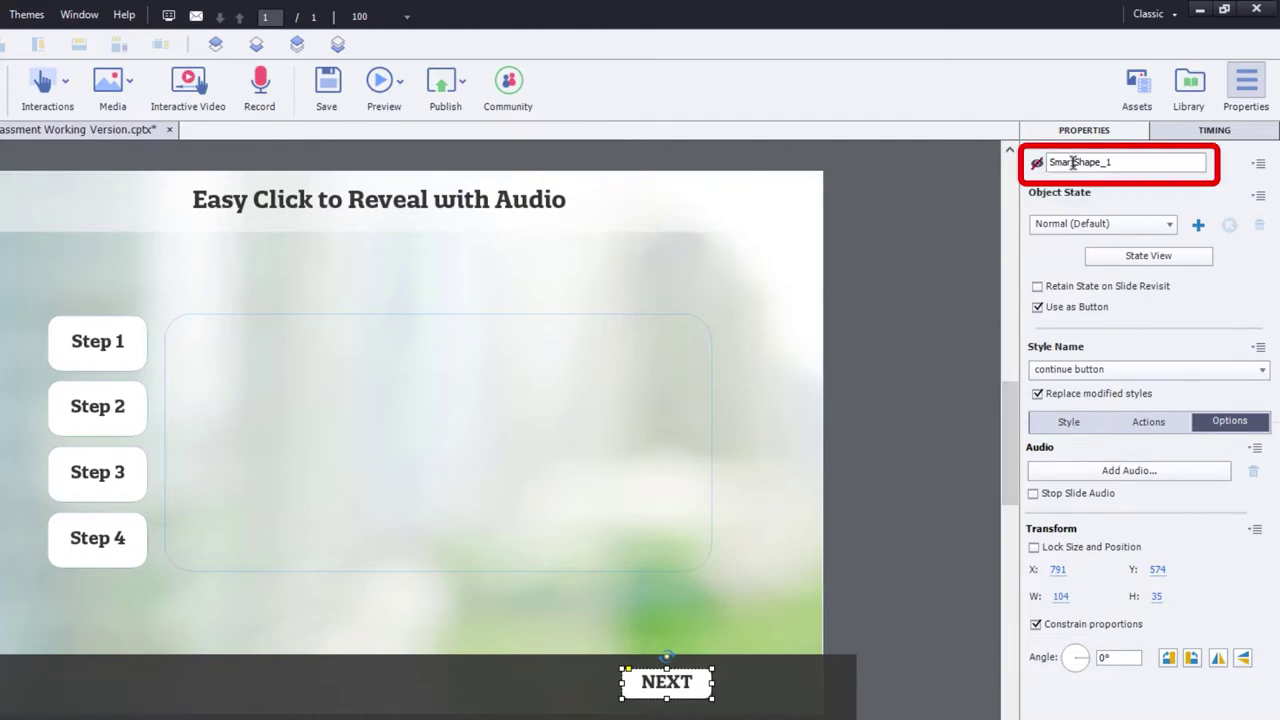
{"action": "left_click", "coordinate": [1108, 162]}
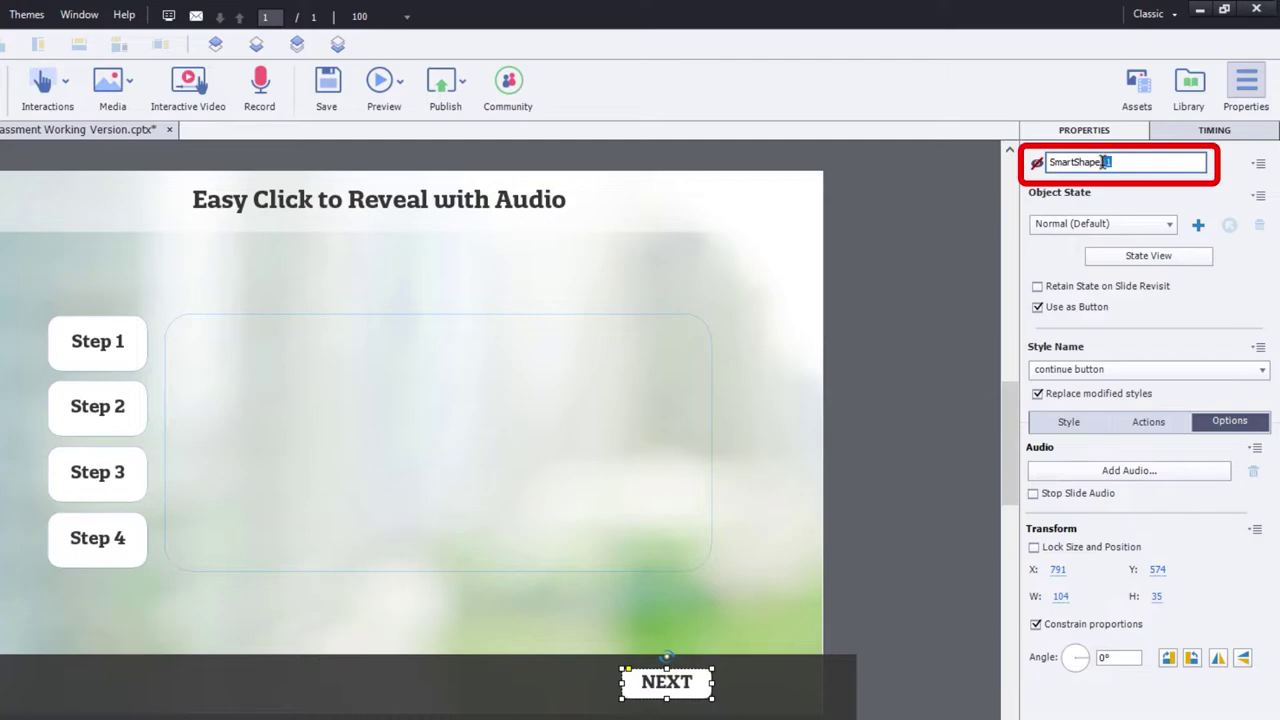
{"action": "left_click_drag", "start_coordinate": [1108, 162], "coordinate": [901, 154]}
{"action": "type", "text": "conflictresolution_step"}
{"action": "key", "text": "BackSpace"}
{"action": "key", "text": "BackSpace"}
{"action": "key", "text": "BackSpace"}
{"action": "type", "text": "co"}
{"action": "type", "text": "mplete"}
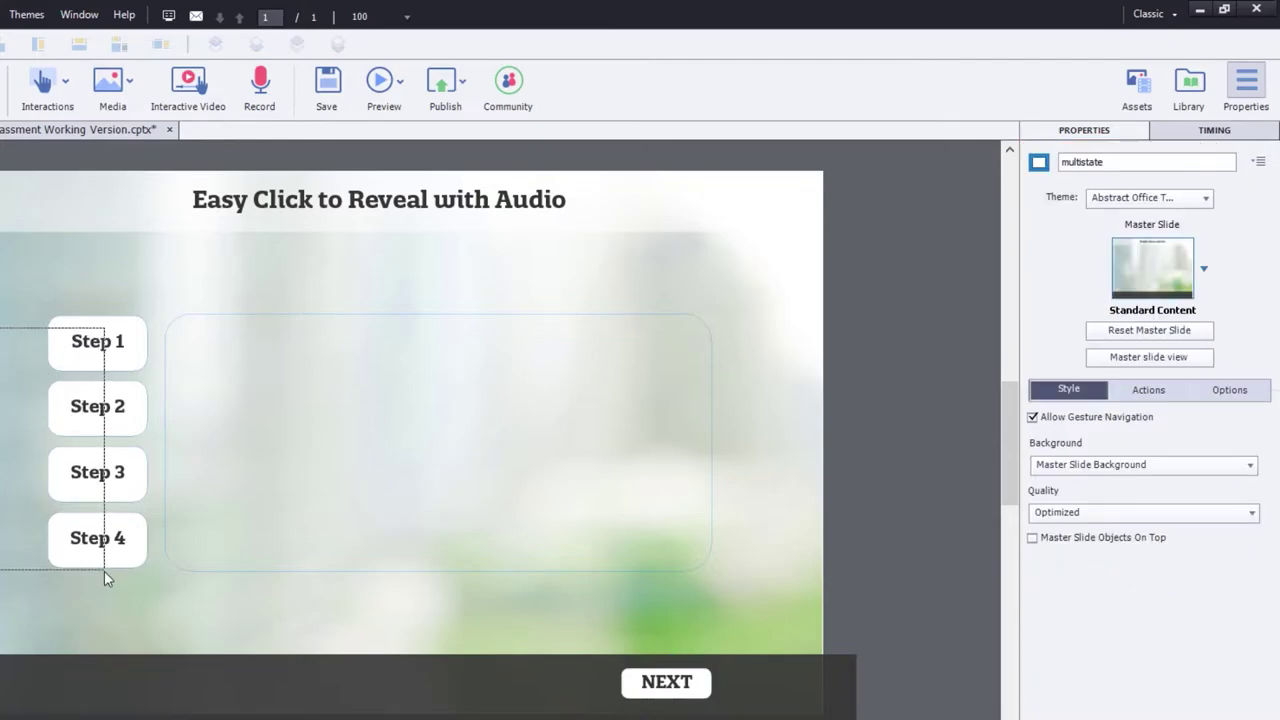
Step: Set Step 1–4 buttons to No Action on success, with Hand Cursor and Disable Click Sound
{"action": "left_click_drag", "start_coordinate": [3, 326], "coordinate": [106, 571]}
{"action": "left_click", "coordinate": [1150, 327]}
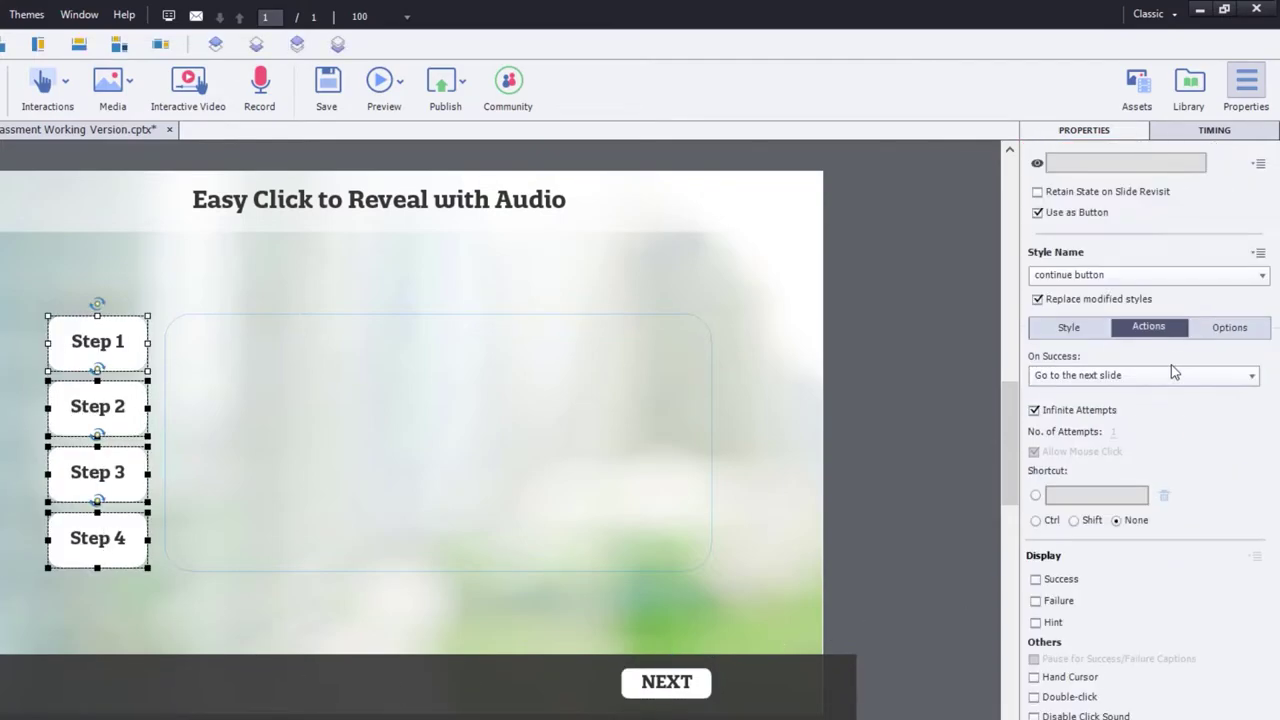
{"action": "left_click", "coordinate": [1122, 163]}
{"action": "scroll", "coordinate": [1114, 350], "scroll_direction": "down", "scroll_amount": 2}
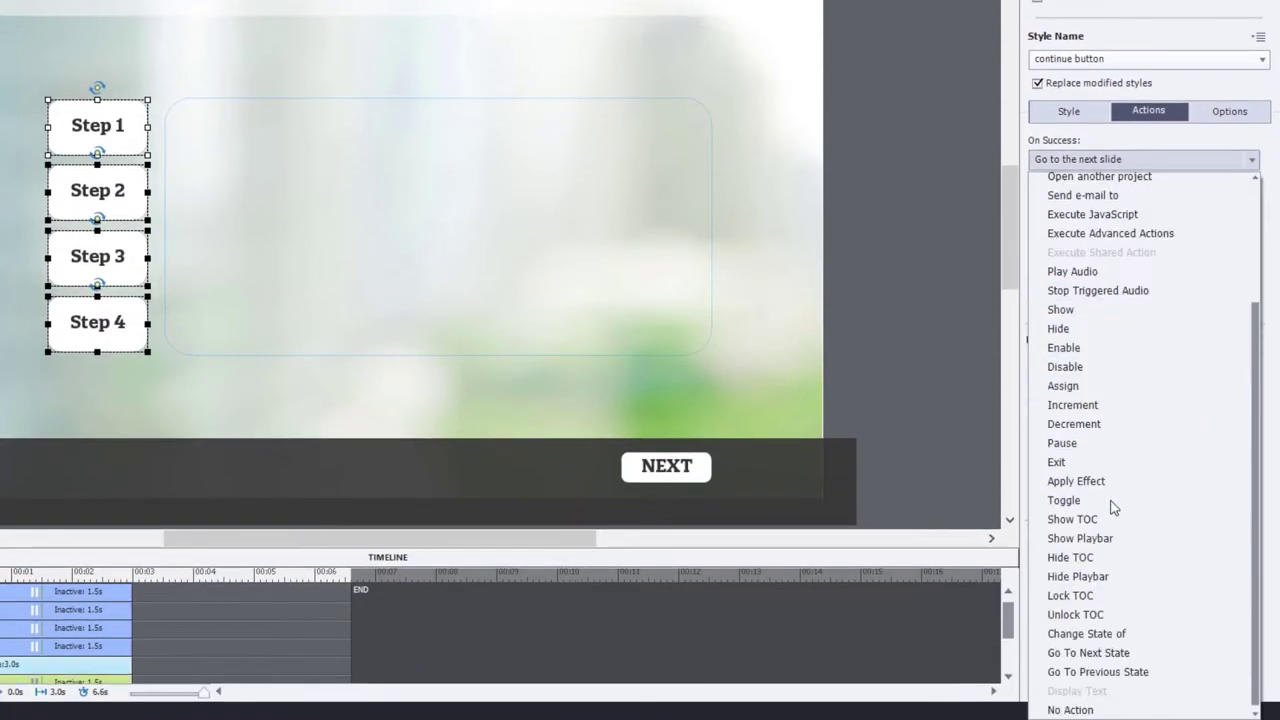
{"action": "key", "text": "Escape"}
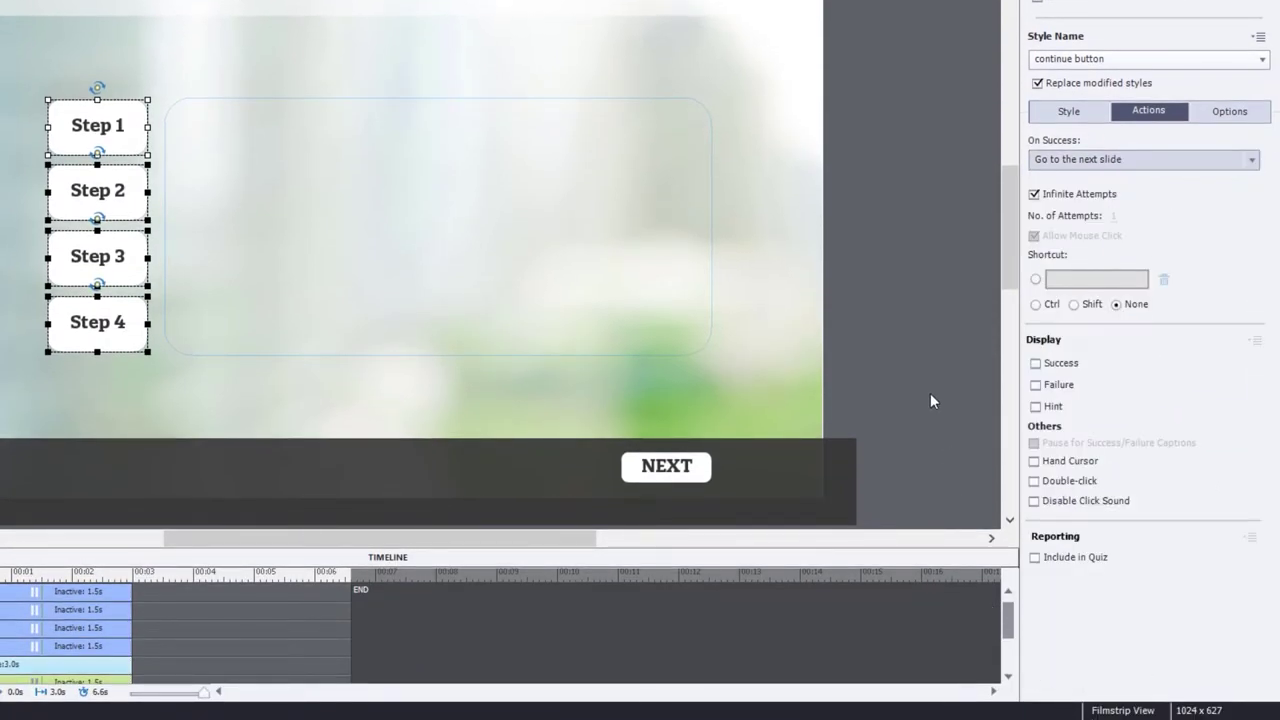
{"action": "left_click", "coordinate": [1068, 465]}
{"action": "left_click", "coordinate": [1060, 502]}
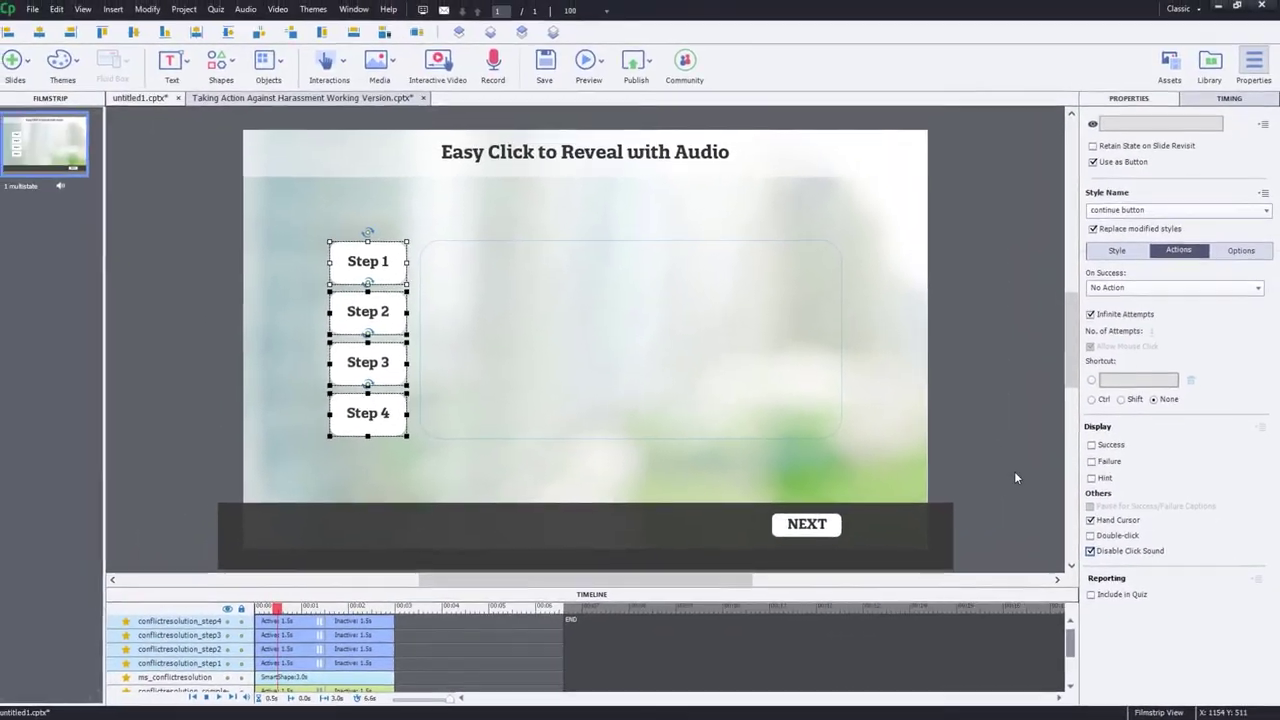
{"action": "left_click", "coordinate": [1014, 471]}
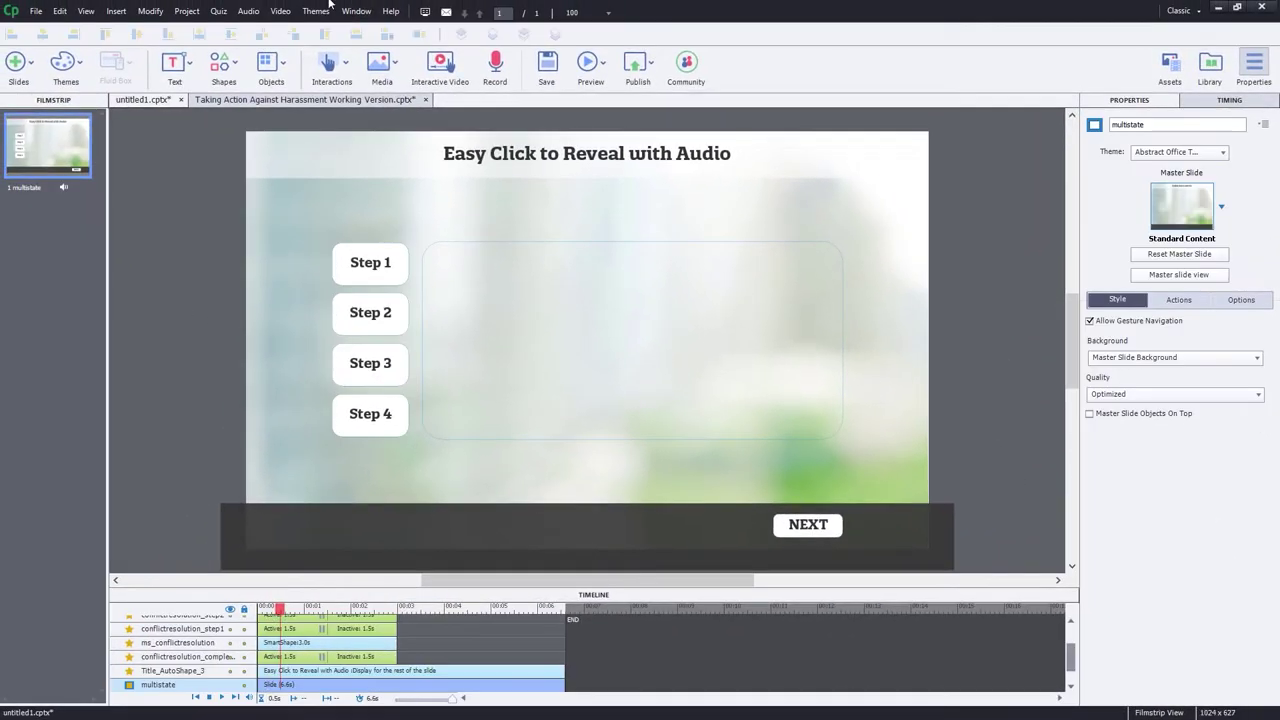
{"action": "left_click", "coordinate": [592, 60]}
{"action": "left_click", "coordinate": [614, 126]}
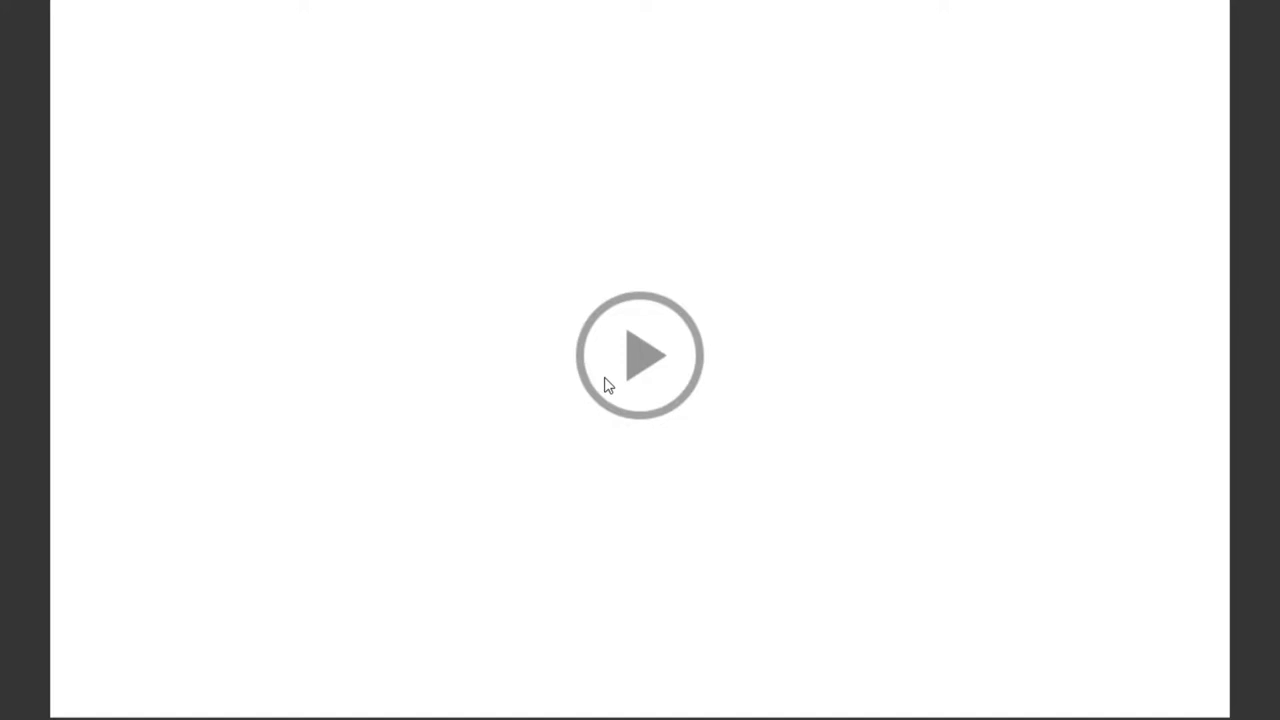
{"action": "left_click", "coordinate": [637, 369]}
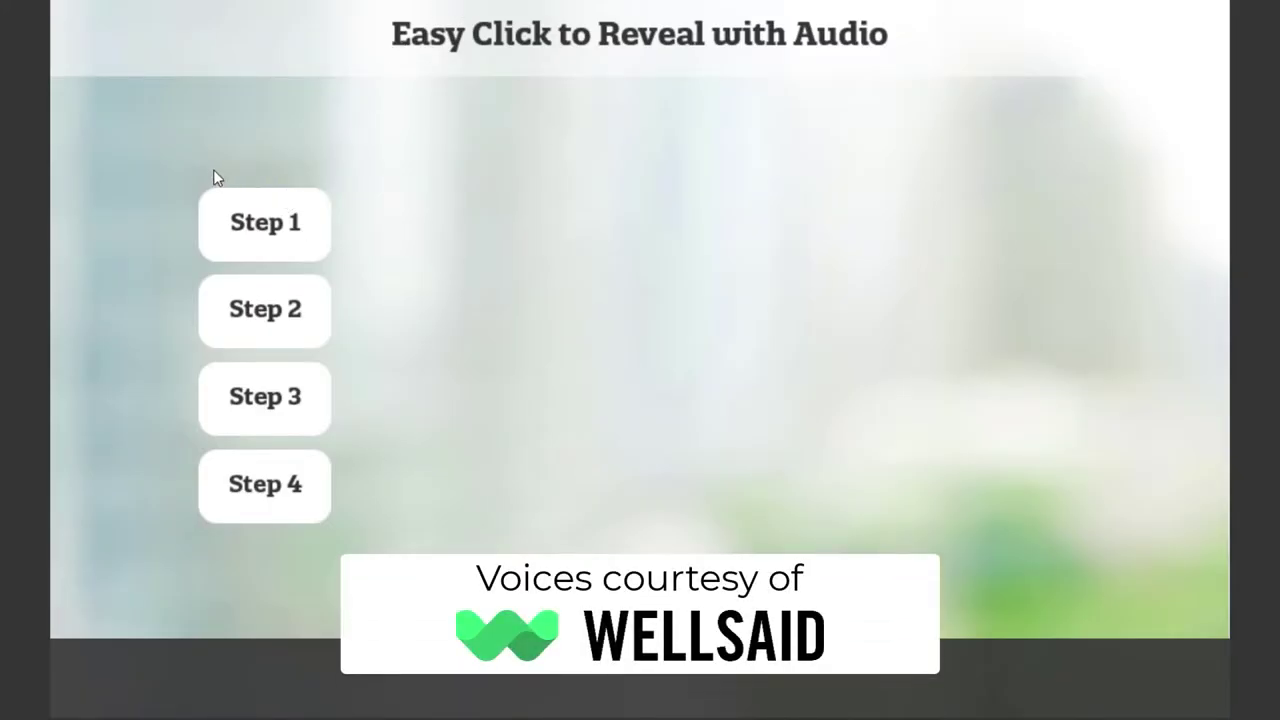
{"action": "left_click", "coordinate": [250, 230]}
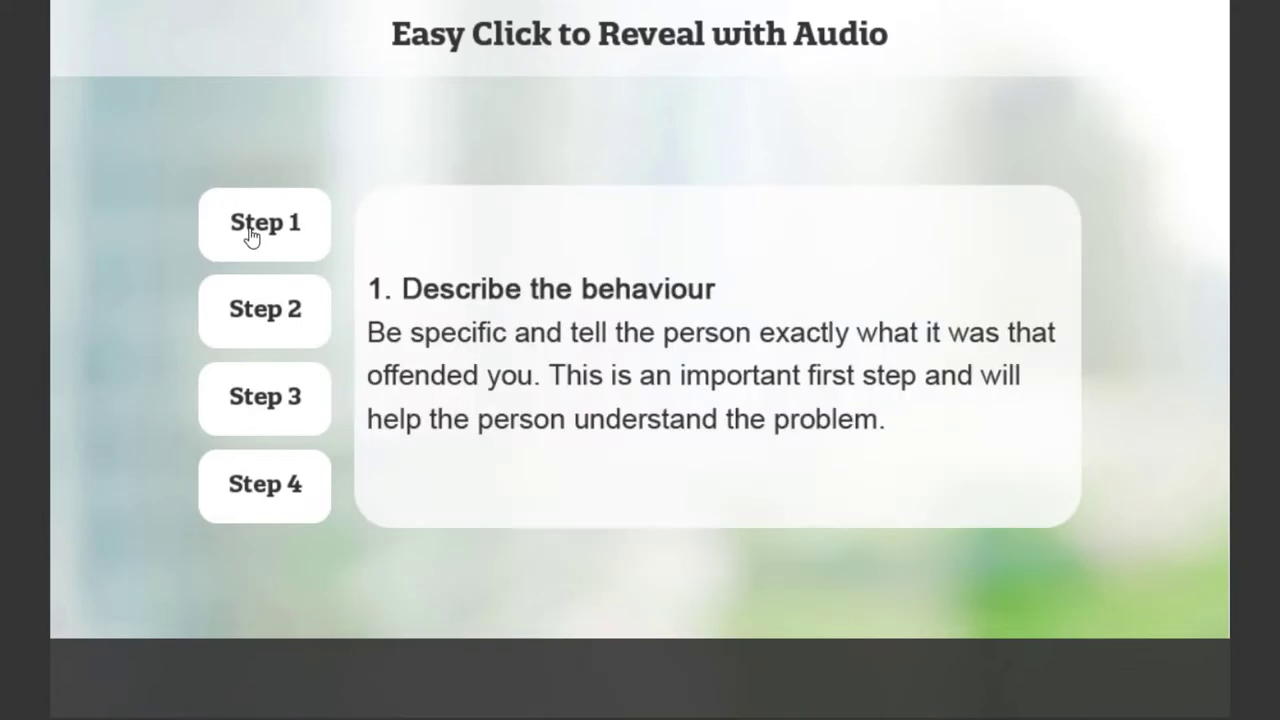
{"action": "left_click", "coordinate": [255, 318]}
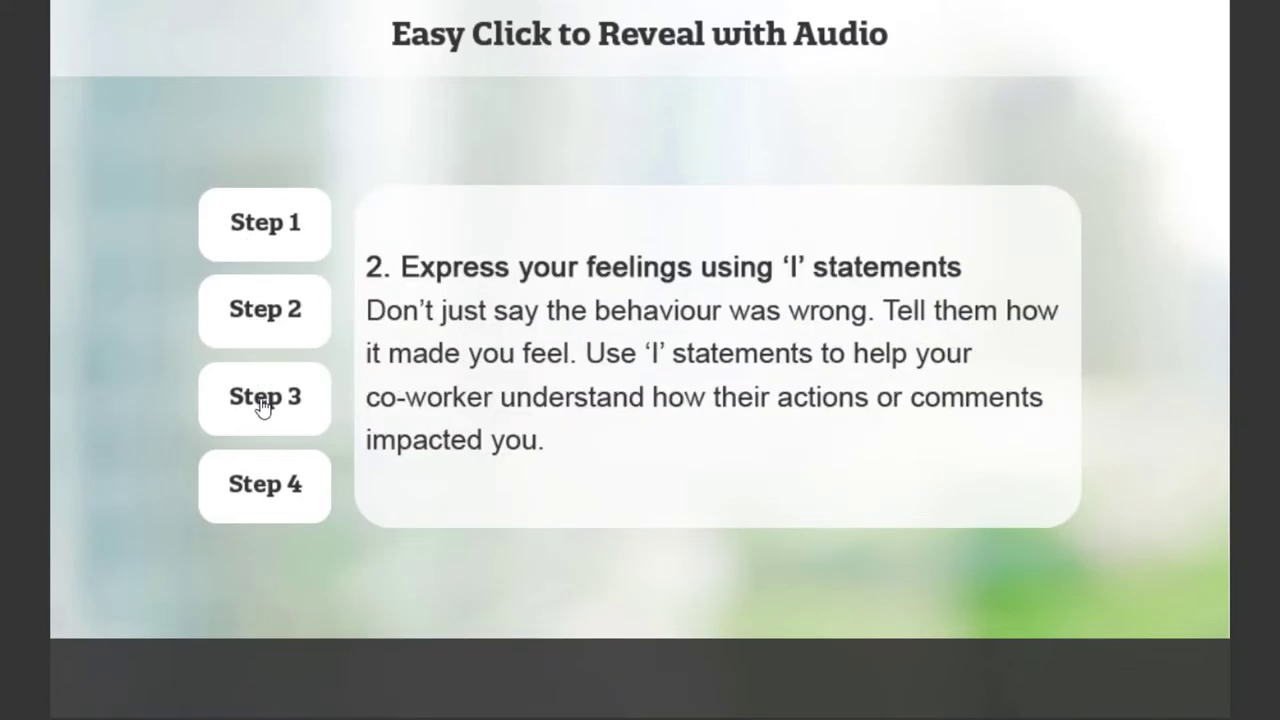
{"action": "left_click", "coordinate": [262, 405]}
{"action": "left_click", "coordinate": [263, 494]}
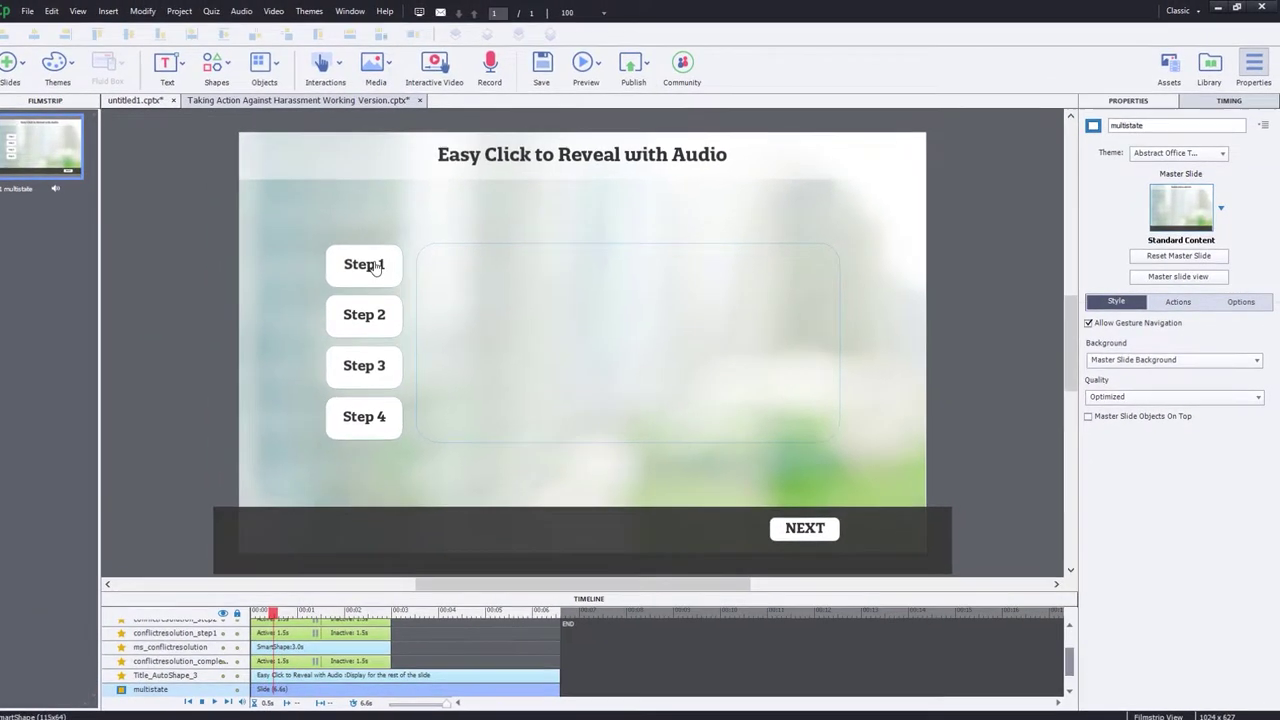
Step: Set Step 1's On Success to Play Audio with Step01, unchecking Continue movie
{"action": "left_click", "coordinate": [383, 263]}
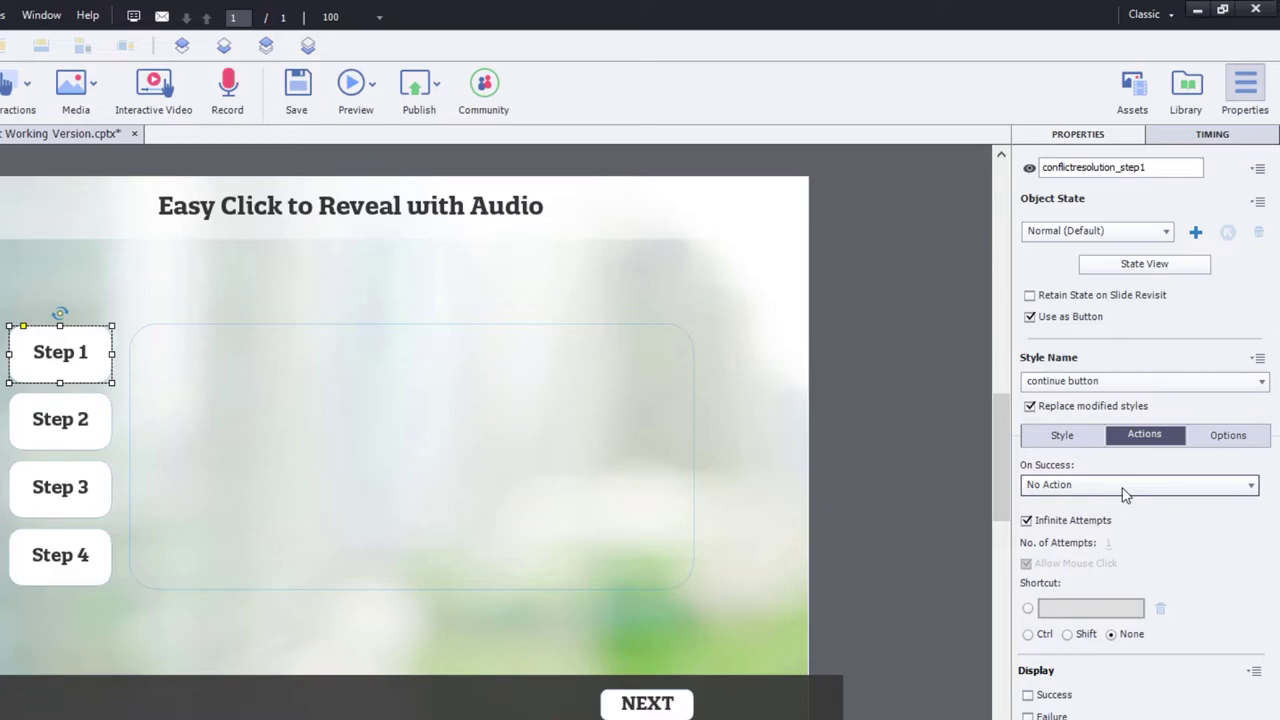
{"action": "left_click", "coordinate": [1124, 494]}
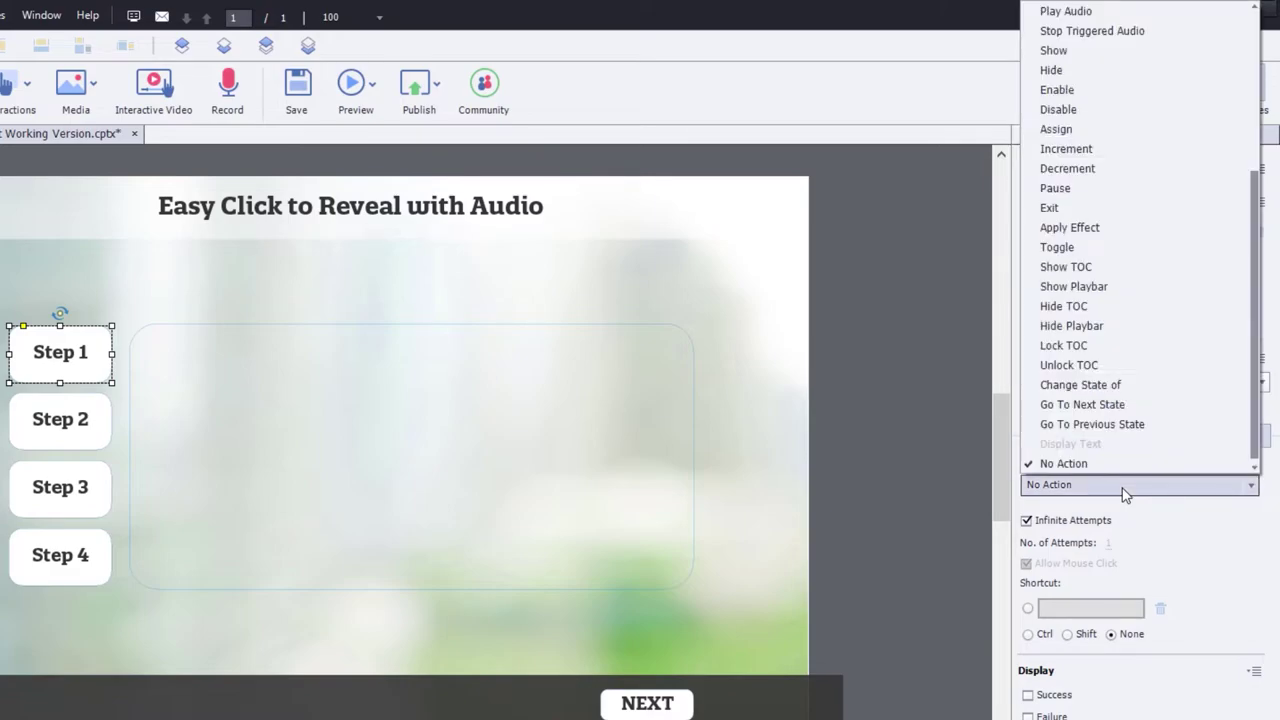
{"action": "left_click", "coordinate": [1071, 14]}
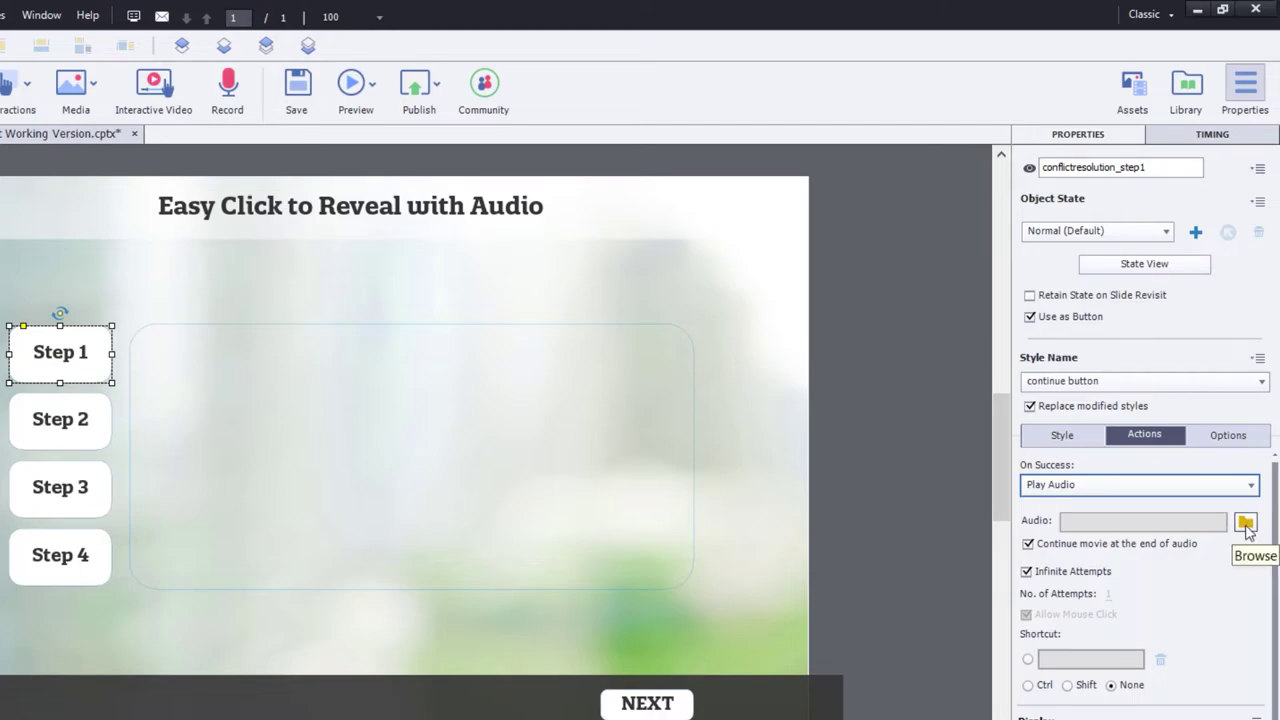
{"action": "left_click", "coordinate": [1245, 524]}
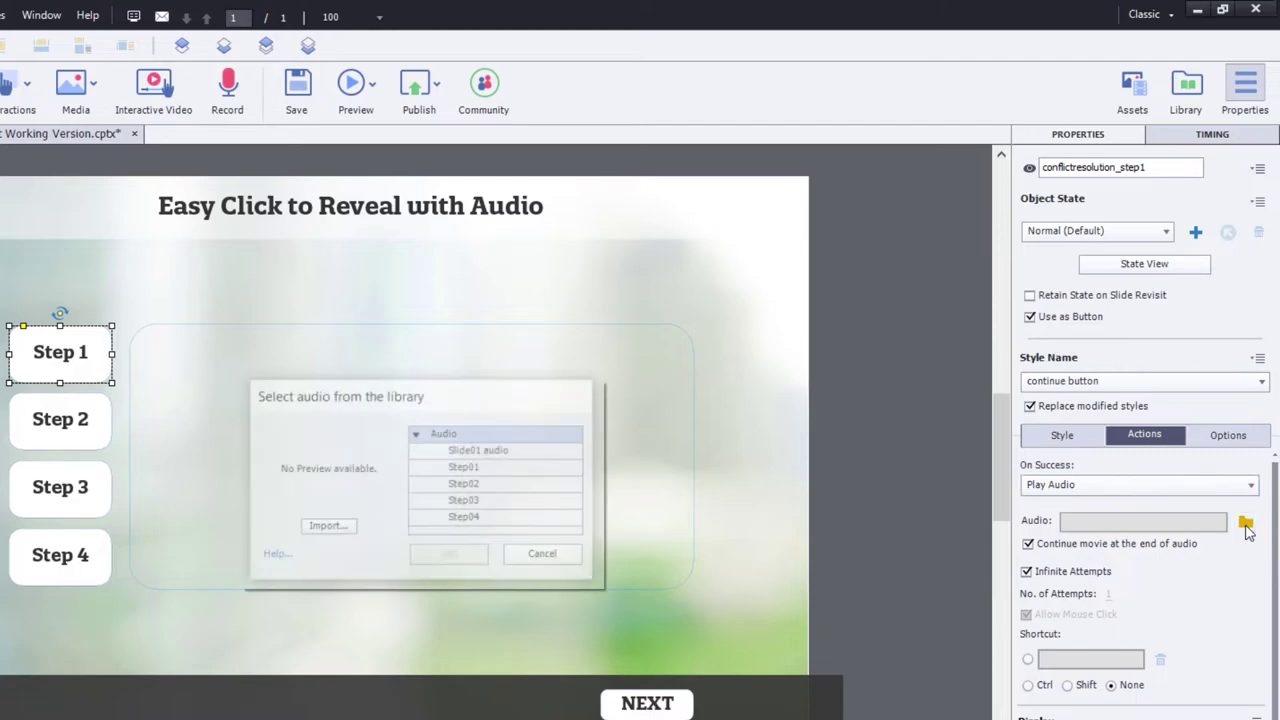
{"action": "left_click", "coordinate": [477, 467]}
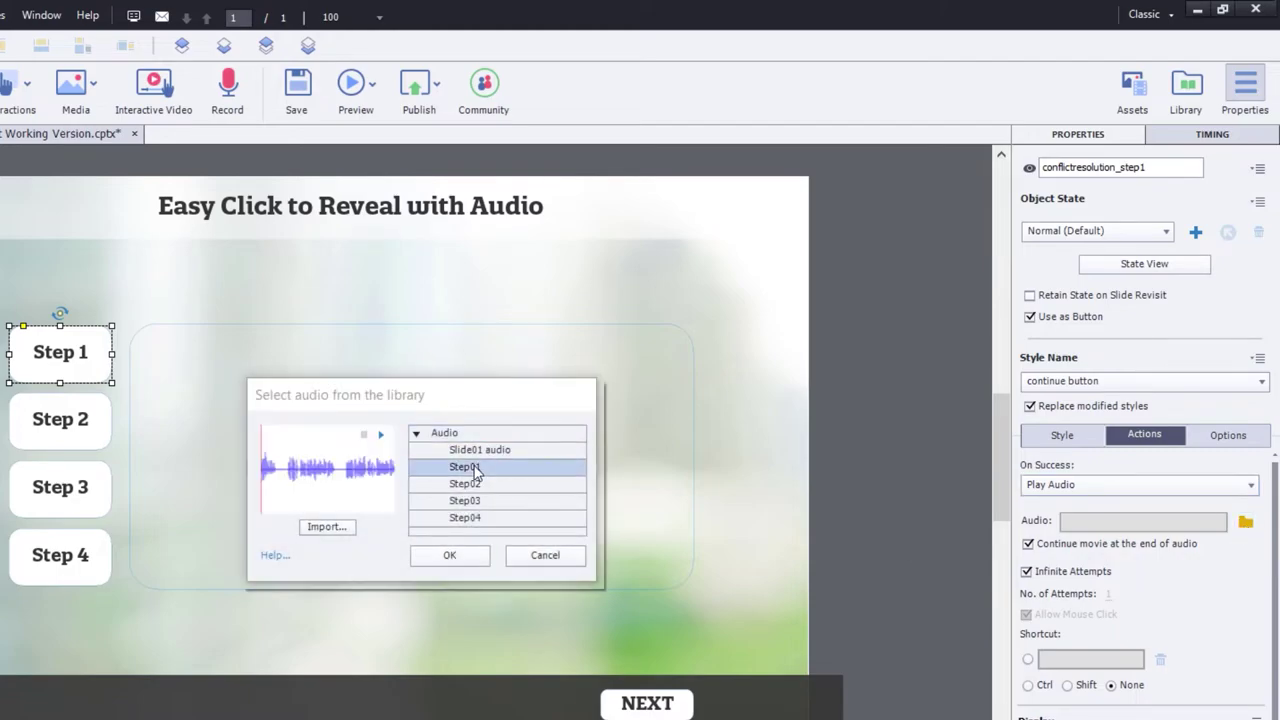
{"action": "left_click", "coordinate": [439, 556]}
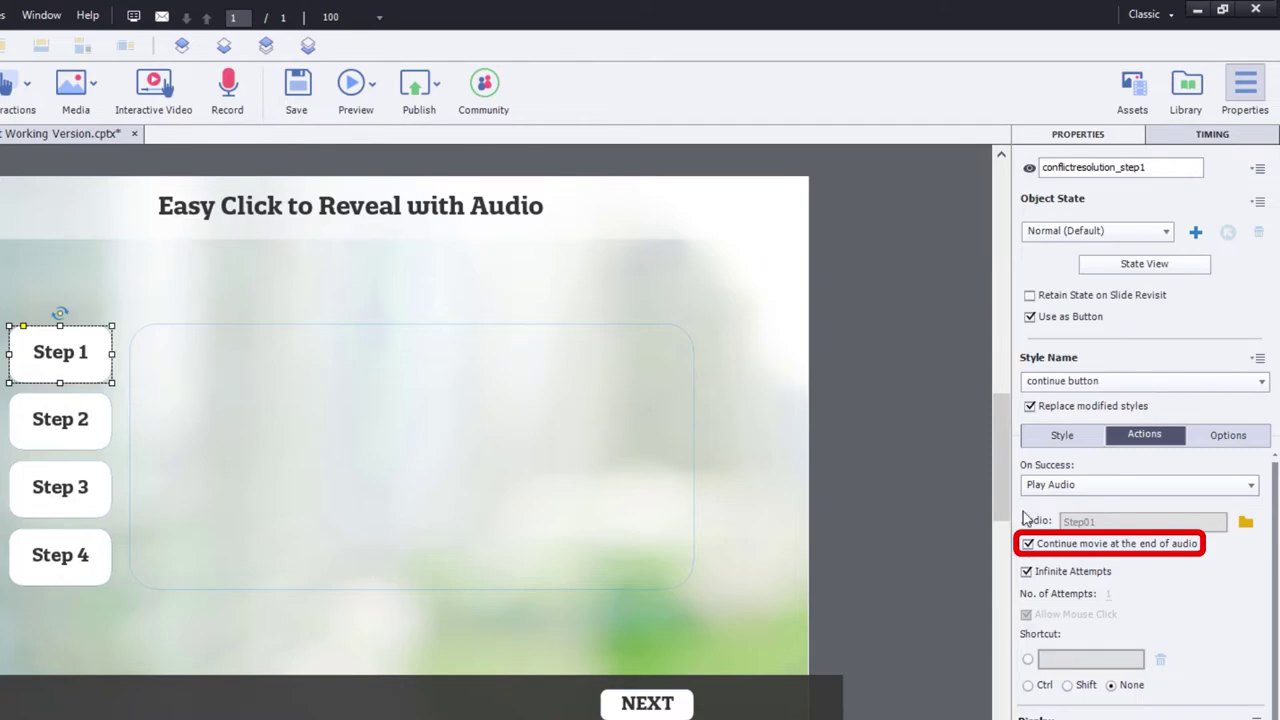
{"action": "left_click", "coordinate": [1028, 545]}
Step: Set Step 2's On Success to Play Audio with Step02, unchecking Continue movie
{"action": "left_click", "coordinate": [68, 436]}
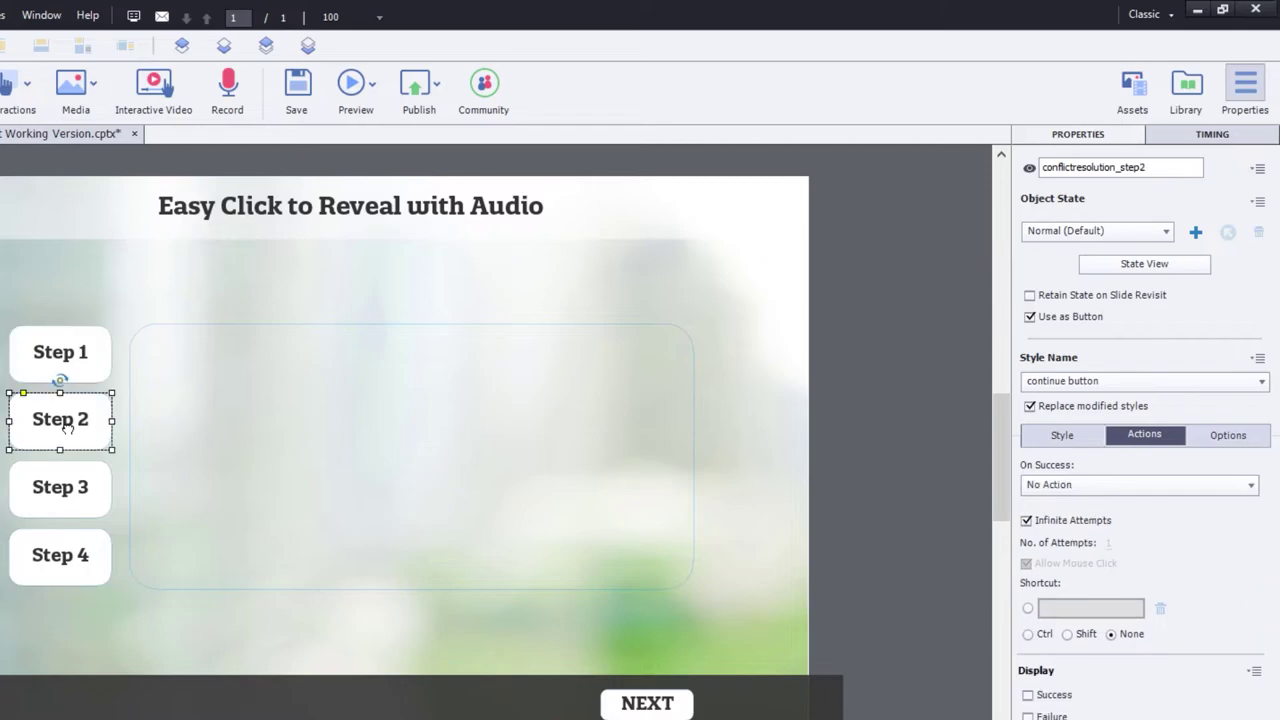
{"action": "left_click", "coordinate": [1100, 485]}
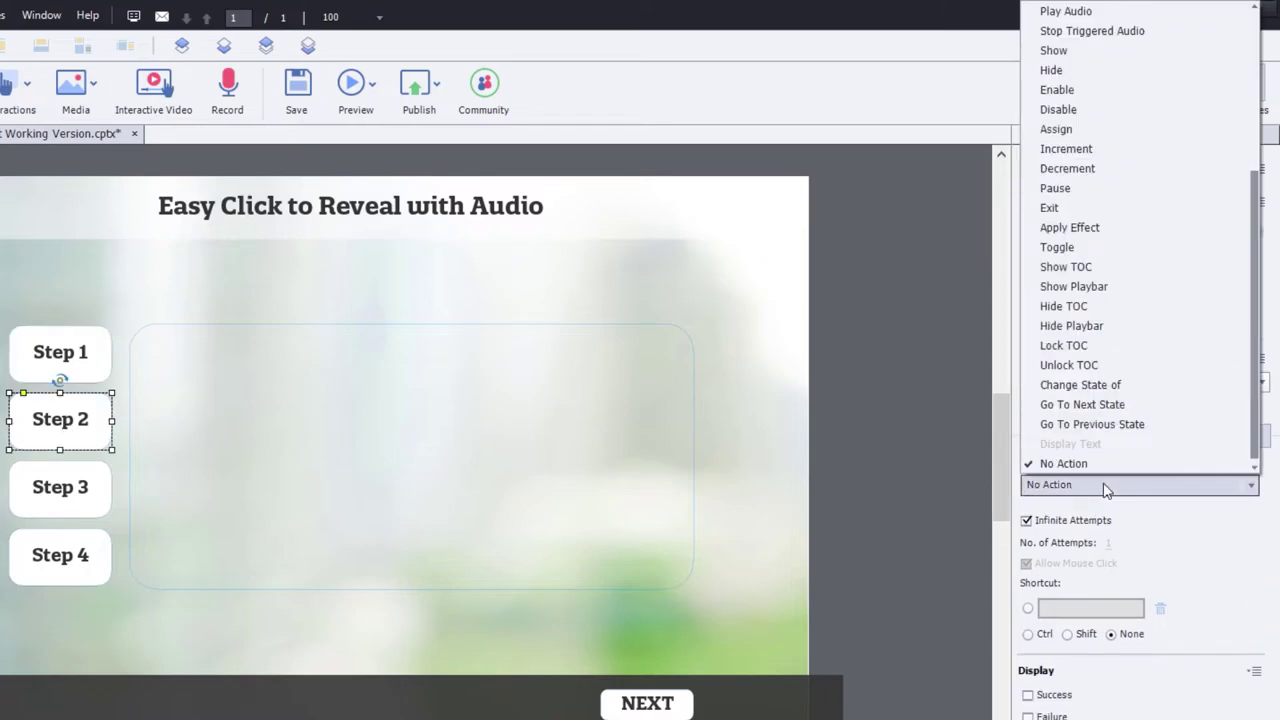
{"action": "left_click", "coordinate": [1062, 12]}
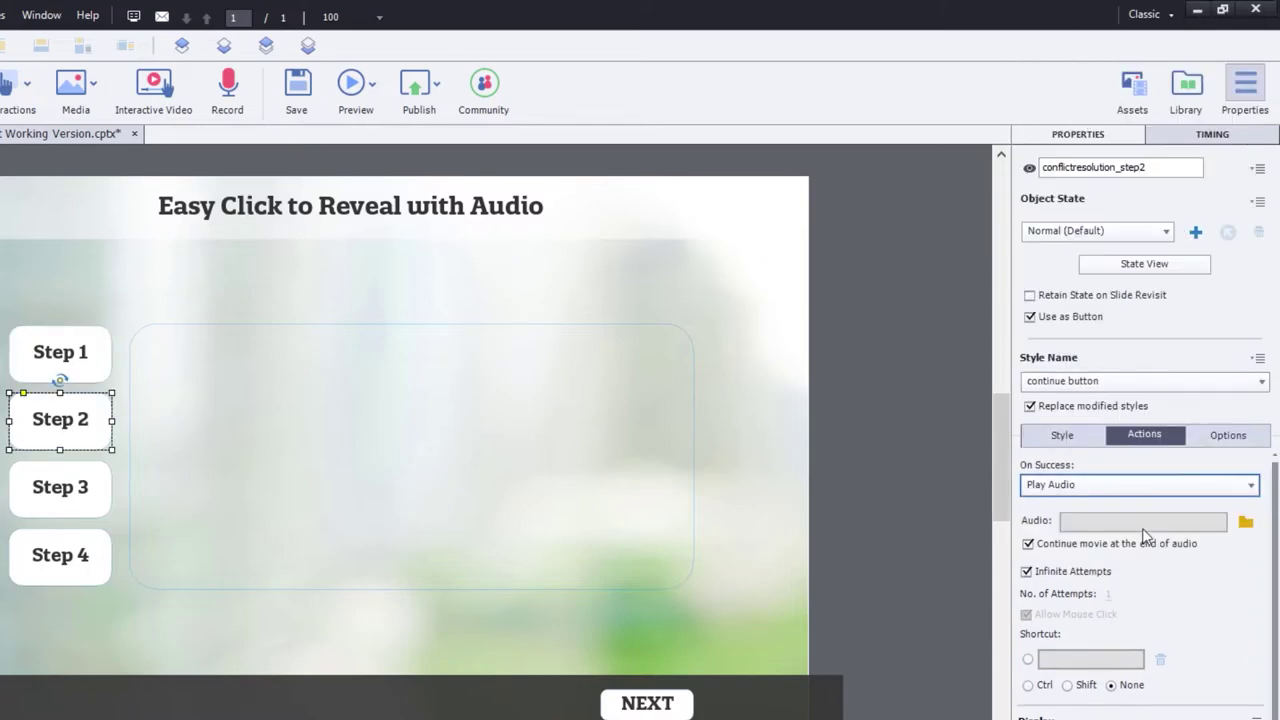
{"action": "left_click", "coordinate": [1245, 521]}
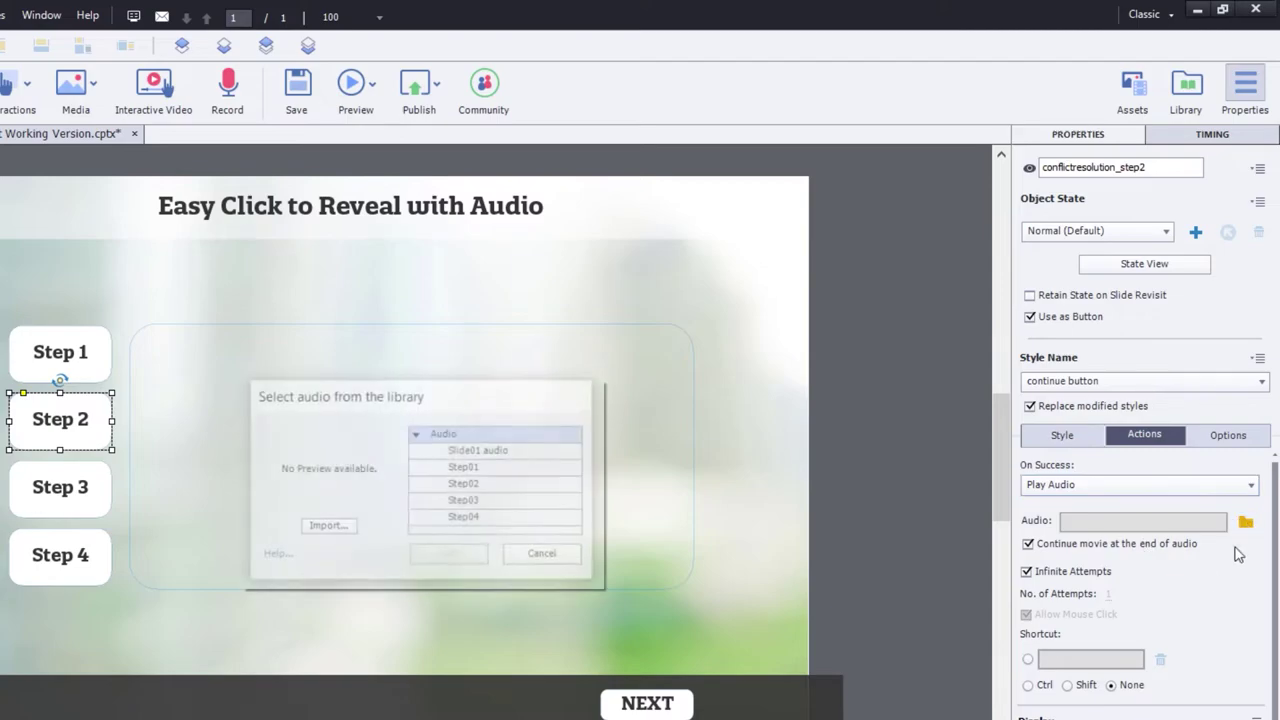
{"action": "left_click", "coordinate": [491, 482]}
{"action": "left_click", "coordinate": [449, 555]}
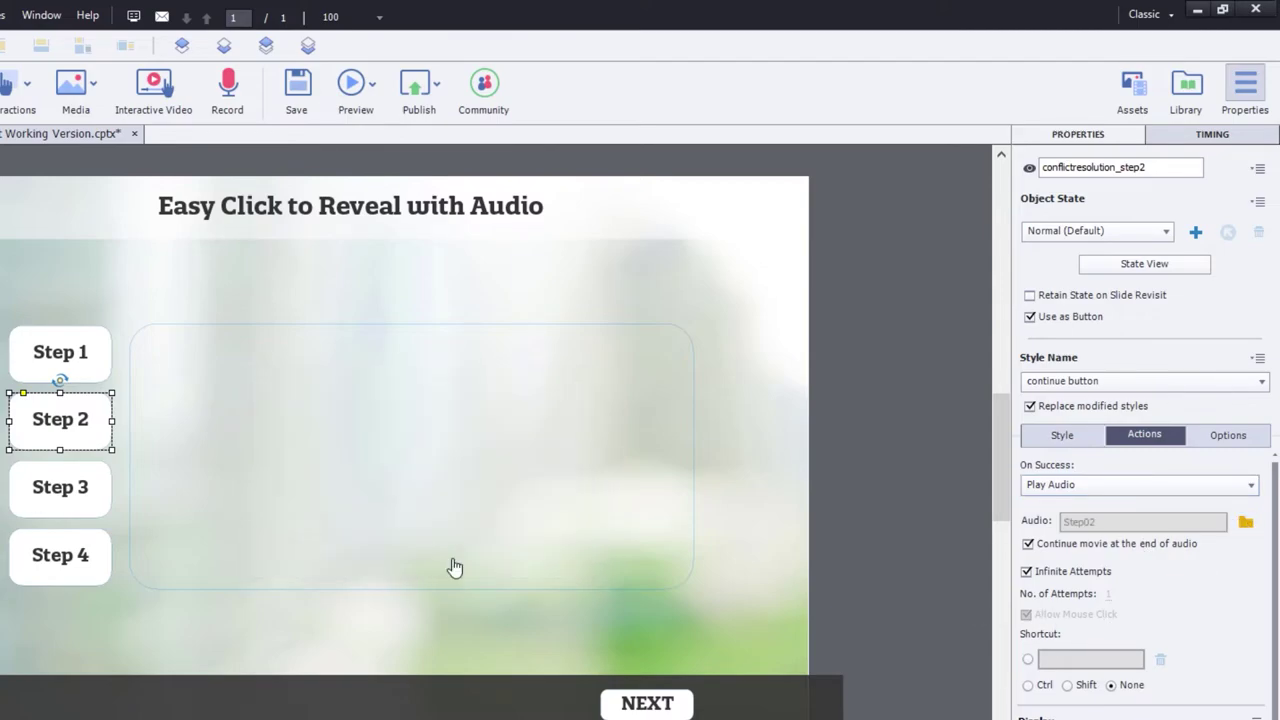
{"action": "left_click", "coordinate": [1028, 544]}
Step: Set Step 3's On Success to Play Audio with the Step03 clip
{"action": "left_click", "coordinate": [87, 488]}
{"action": "left_click", "coordinate": [1088, 485]}
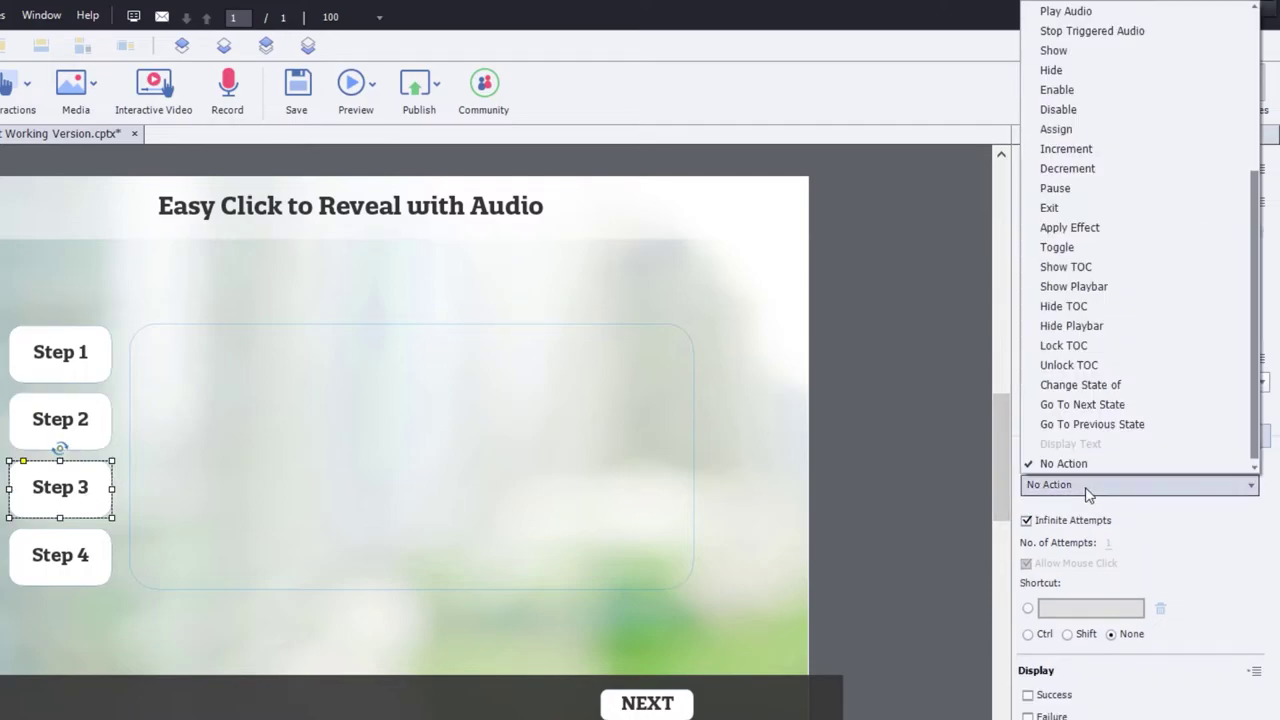
{"action": "left_click", "coordinate": [1065, 11]}
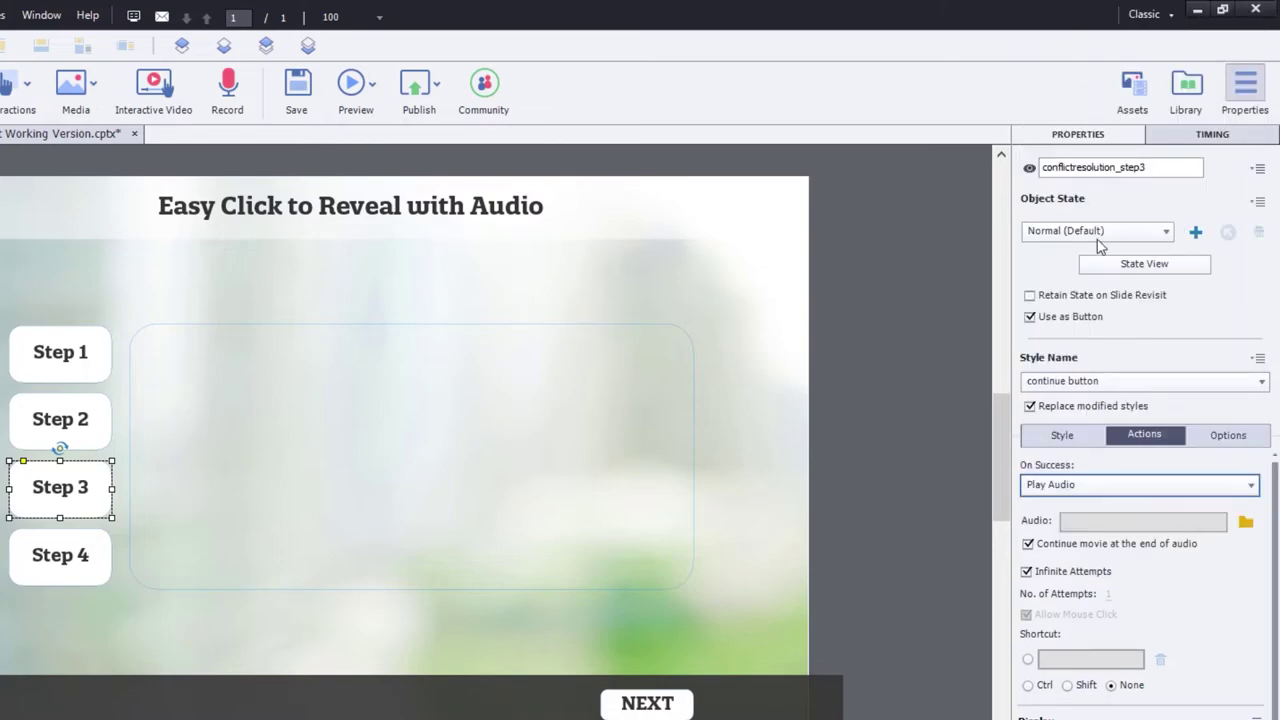
{"action": "left_click", "coordinate": [1245, 521]}
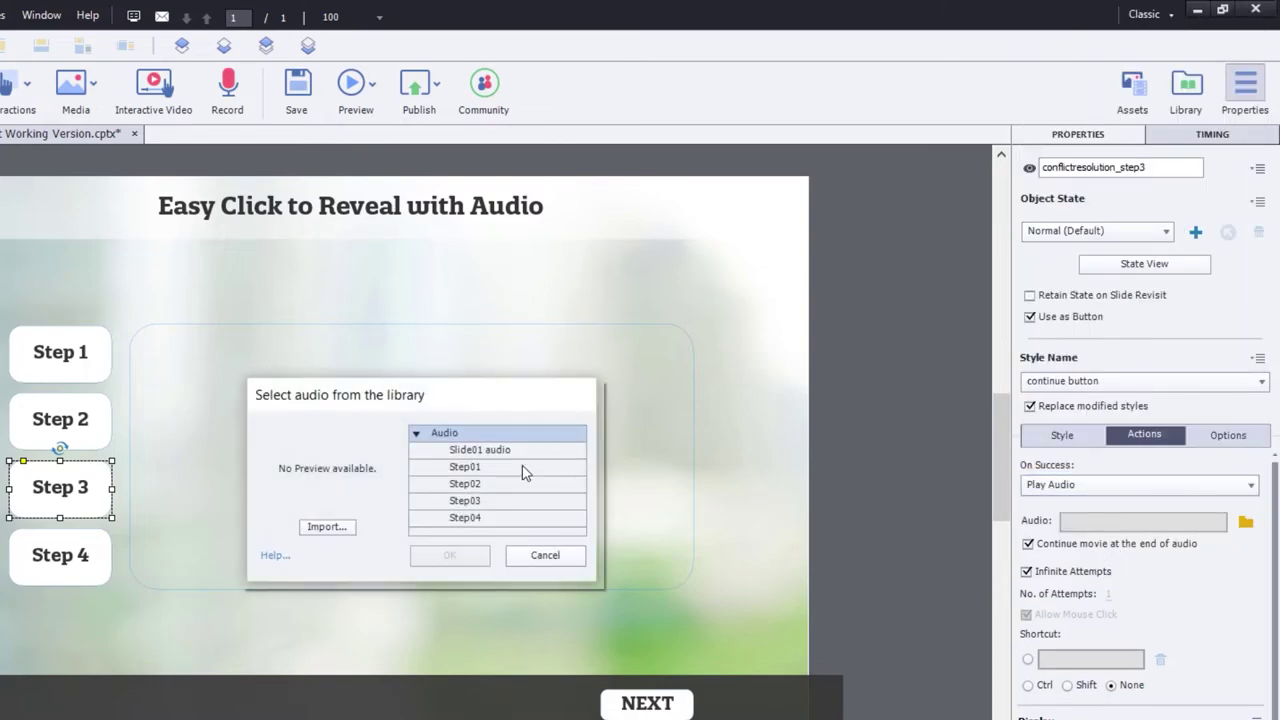
{"action": "left_click", "coordinate": [465, 501]}
{"action": "left_click", "coordinate": [465, 555]}
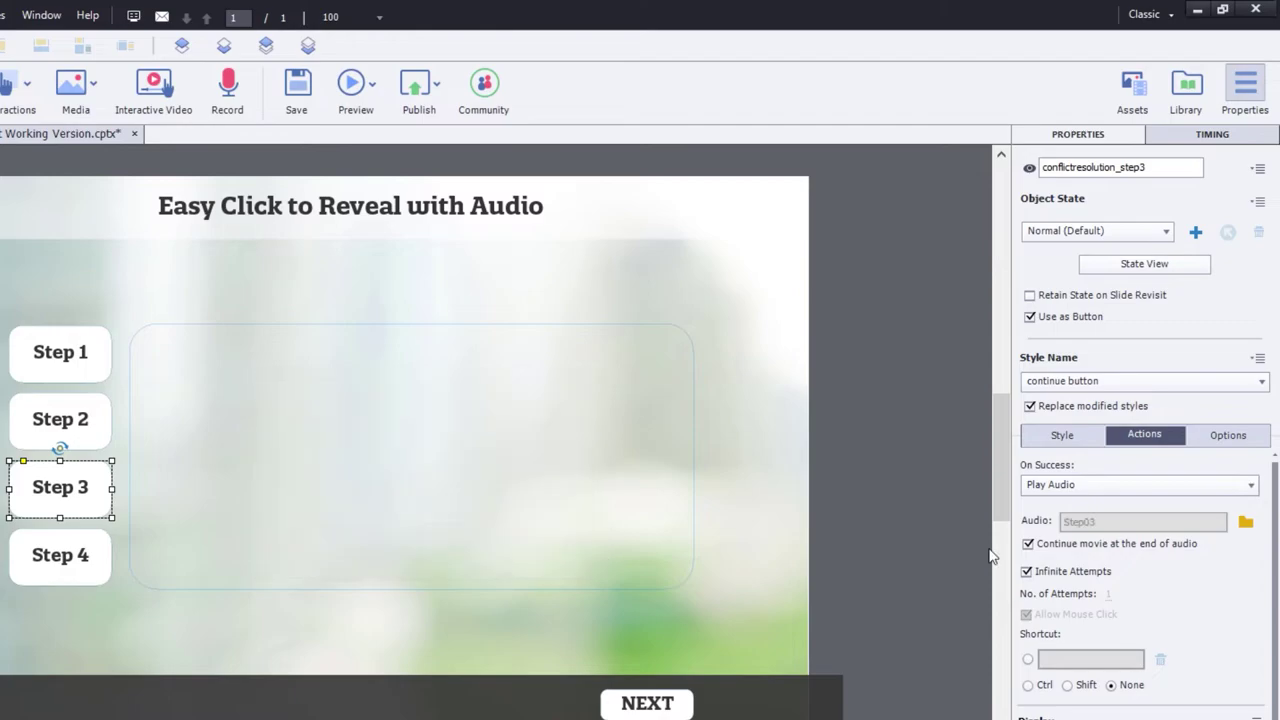
Step: Set Step 4's On Success to Play Audio with Step04, unchecking Continue movie
{"action": "left_click", "coordinate": [104, 553]}
{"action": "left_click", "coordinate": [1148, 485]}
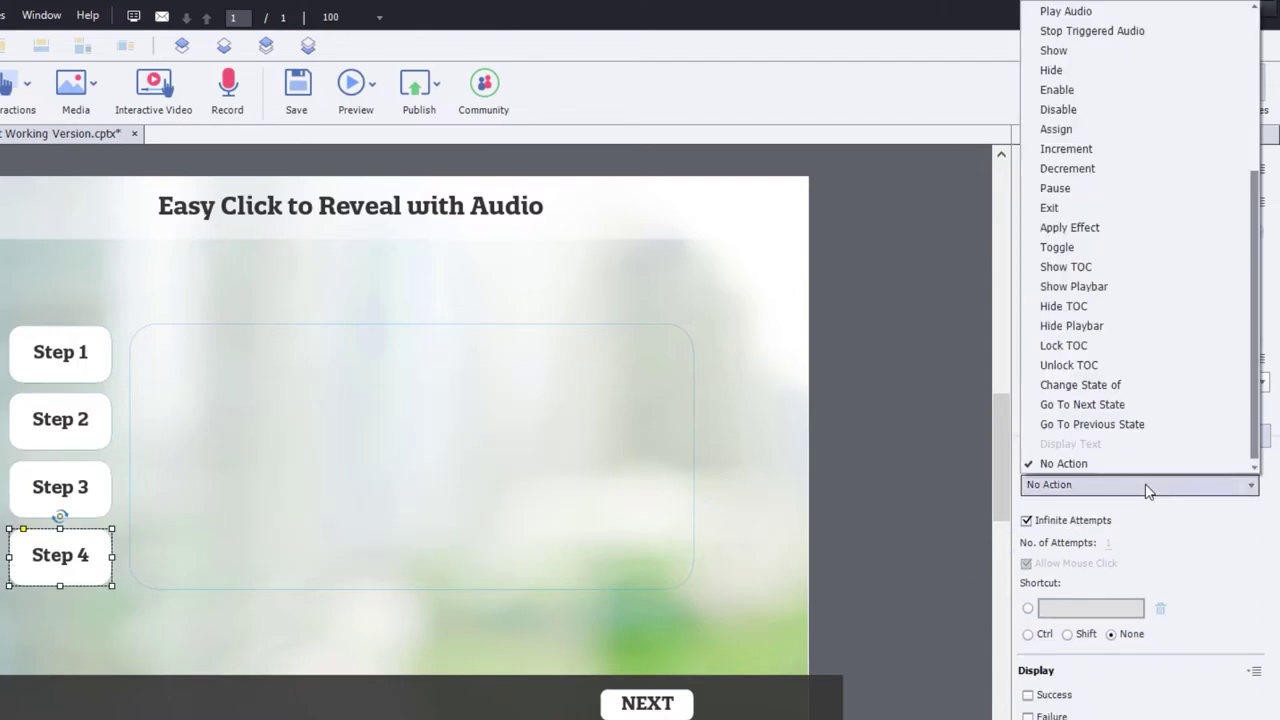
{"action": "left_click", "coordinate": [1090, 11]}
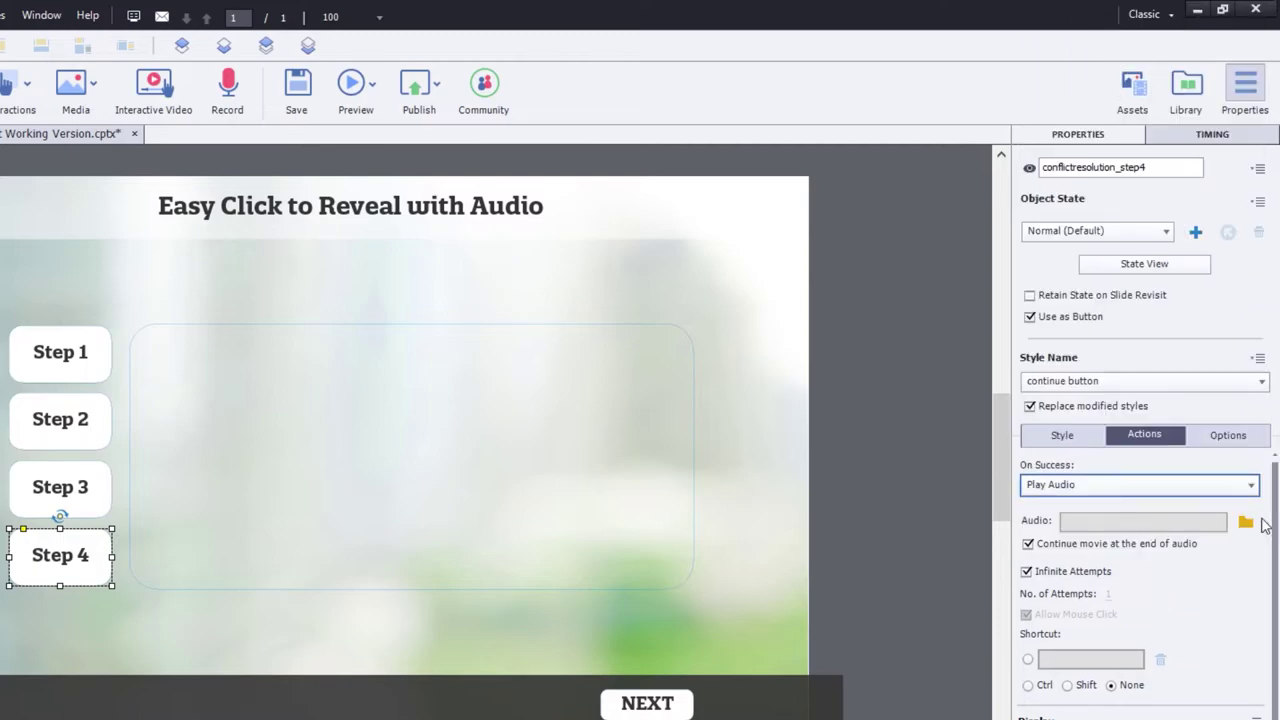
{"action": "left_click", "coordinate": [1245, 522]}
{"action": "left_click", "coordinate": [478, 517]}
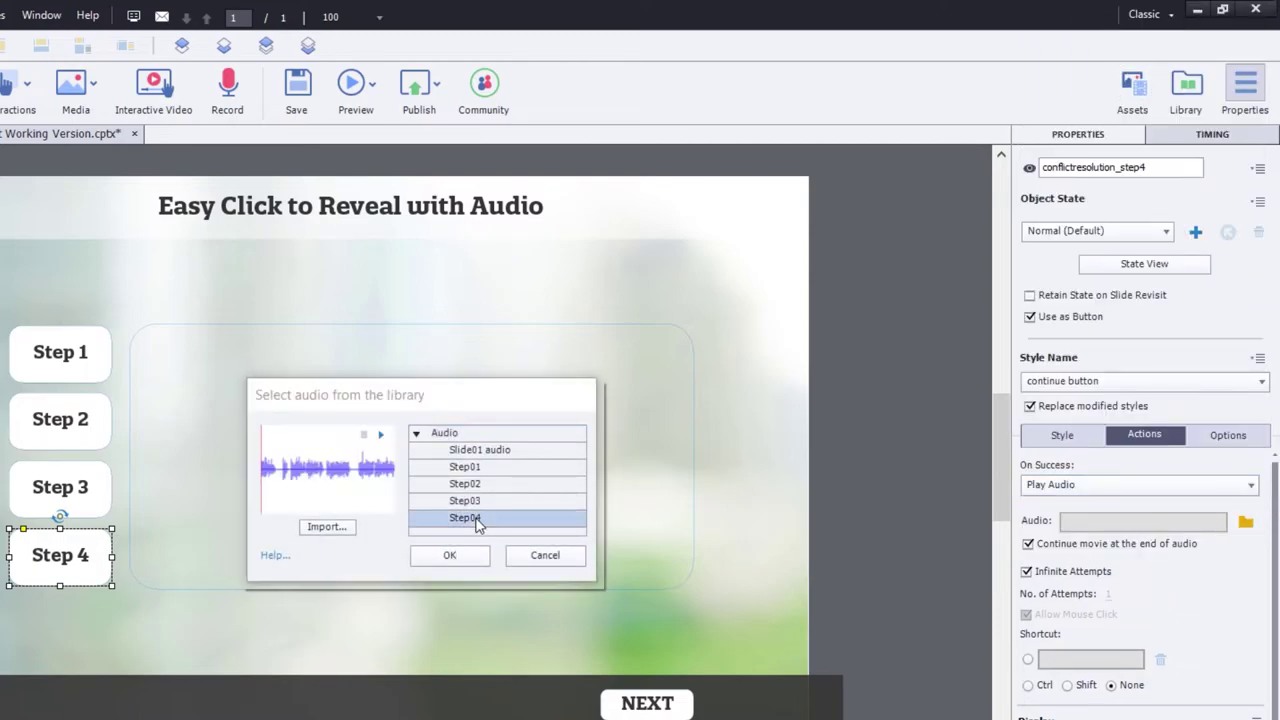
{"action": "left_click", "coordinate": [451, 558]}
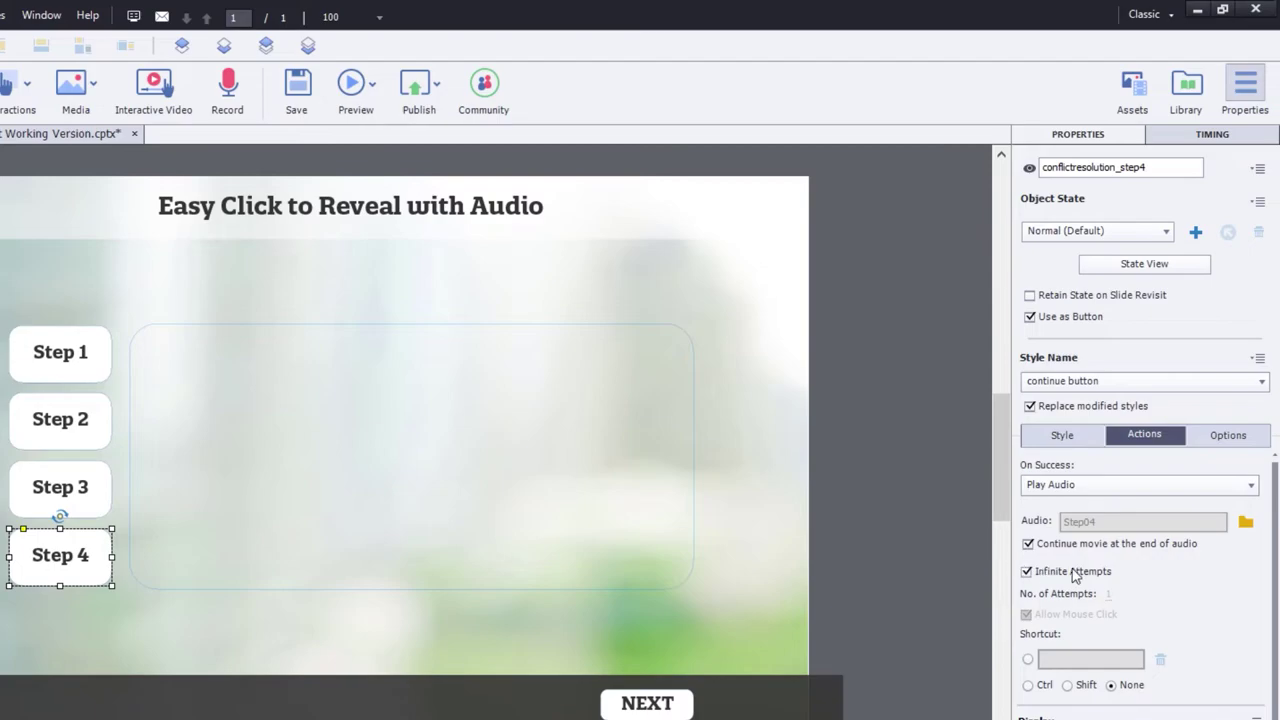
{"action": "left_click", "coordinate": [1030, 545]}
Step: Tick Stop Slide Audio on the Step 4, Step 3, Step 2 and Step 1 buttons
{"action": "left_click", "coordinate": [1228, 436]}
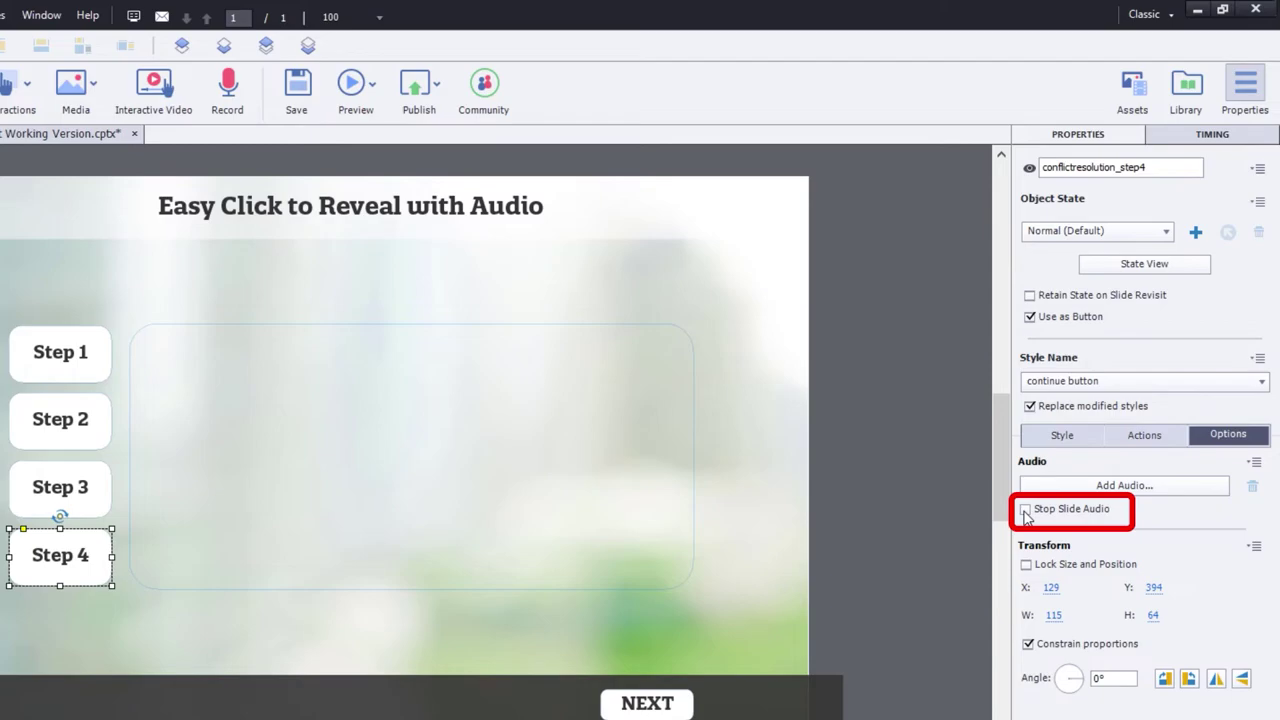
{"action": "left_click", "coordinate": [1025, 510]}
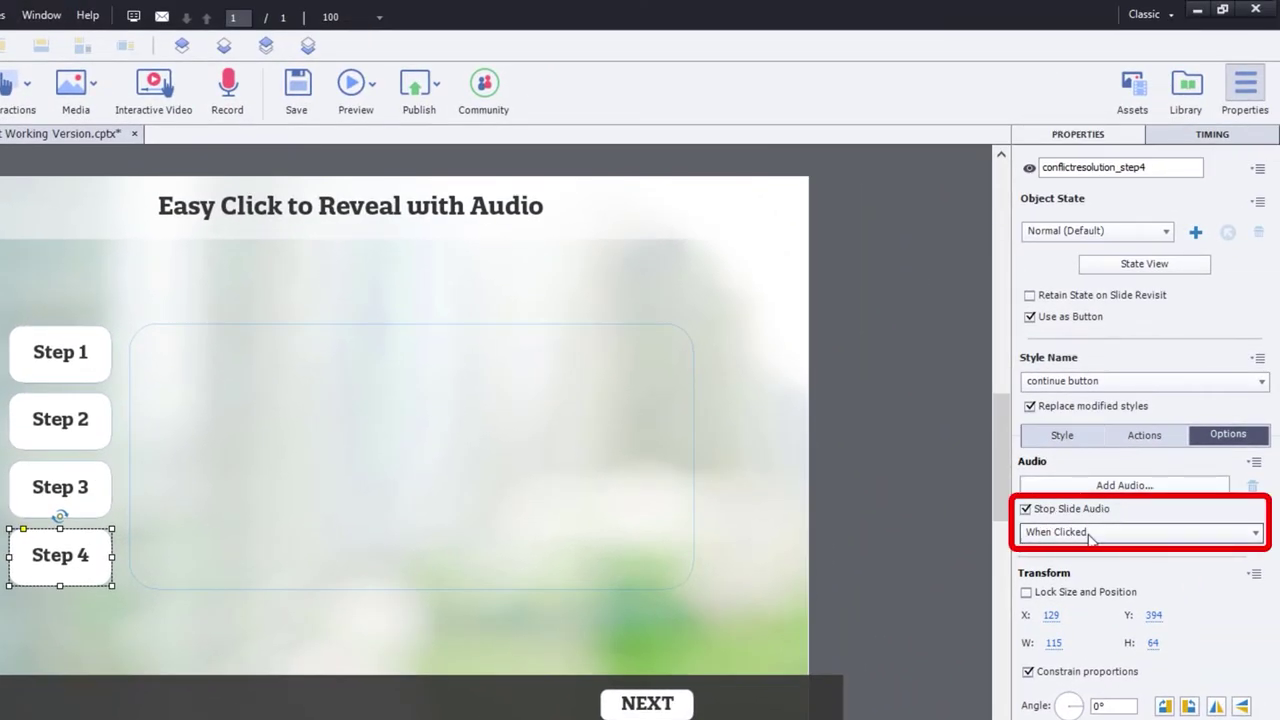
{"action": "left_click", "coordinate": [82, 487]}
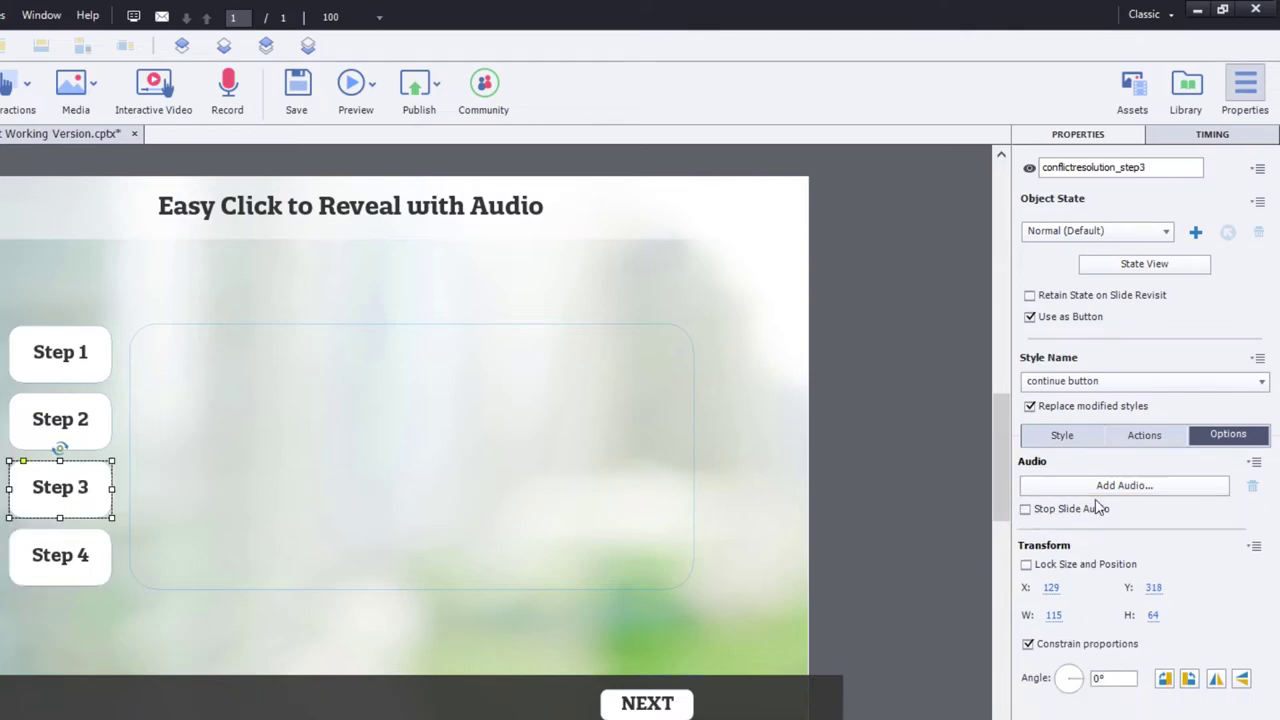
{"action": "left_click", "coordinate": [1108, 512]}
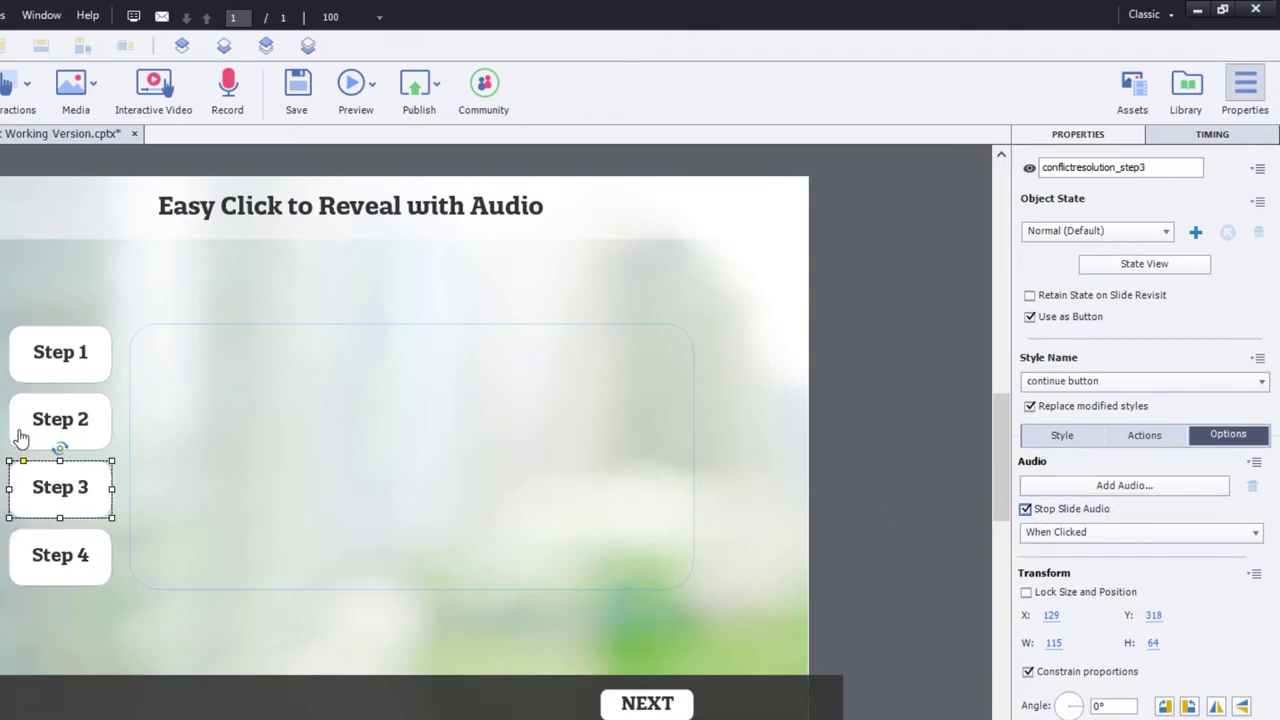
{"action": "left_click", "coordinate": [98, 430]}
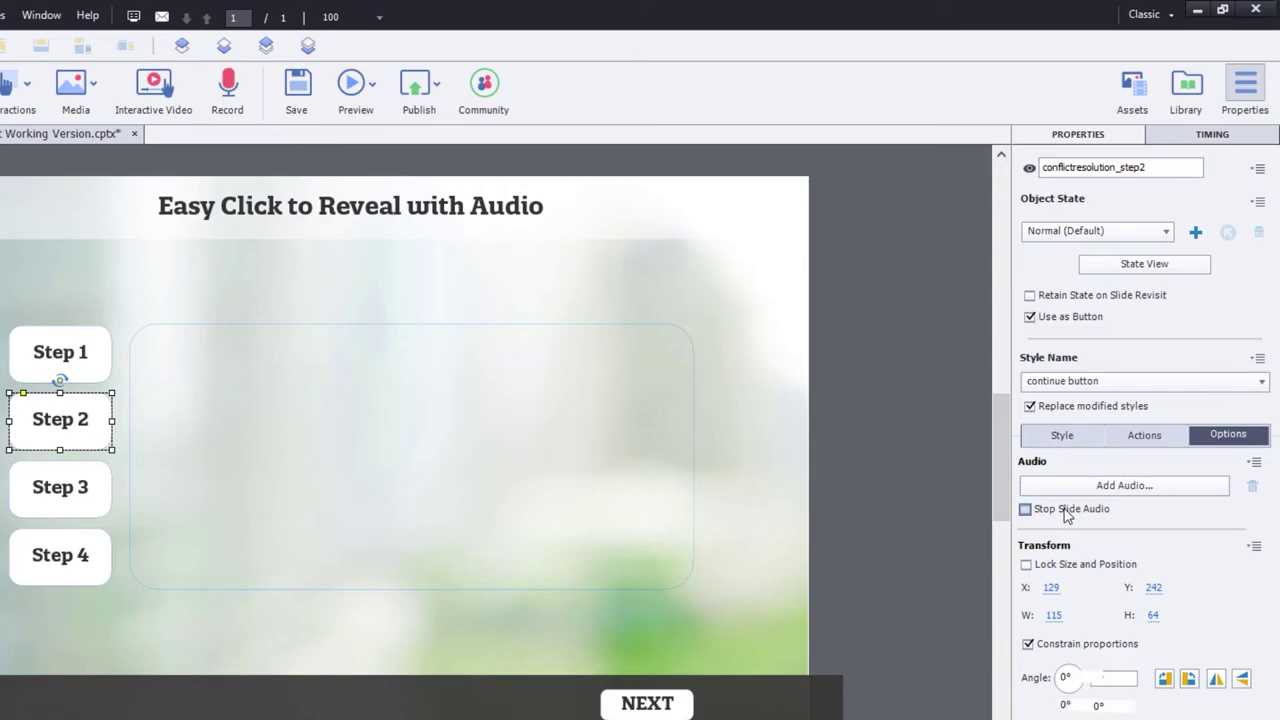
{"action": "left_click", "coordinate": [1026, 509]}
{"action": "left_click", "coordinate": [69, 371]}
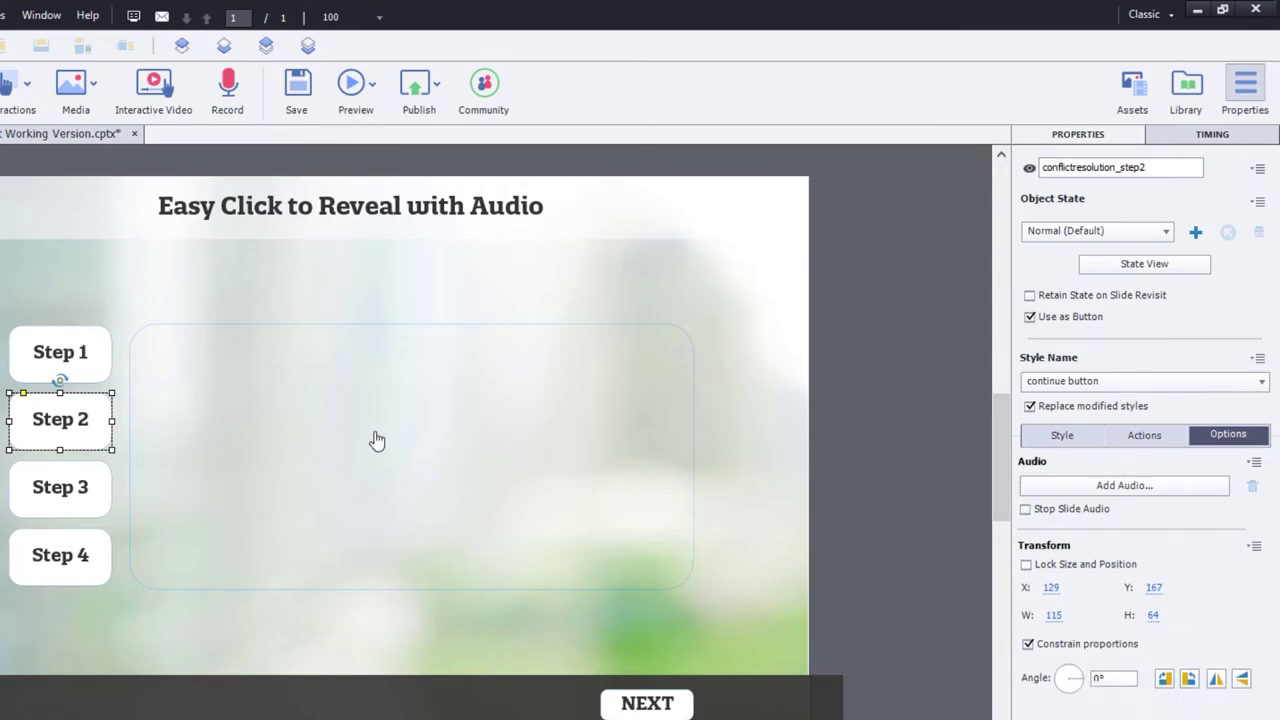
{"action": "left_click", "coordinate": [1074, 515]}
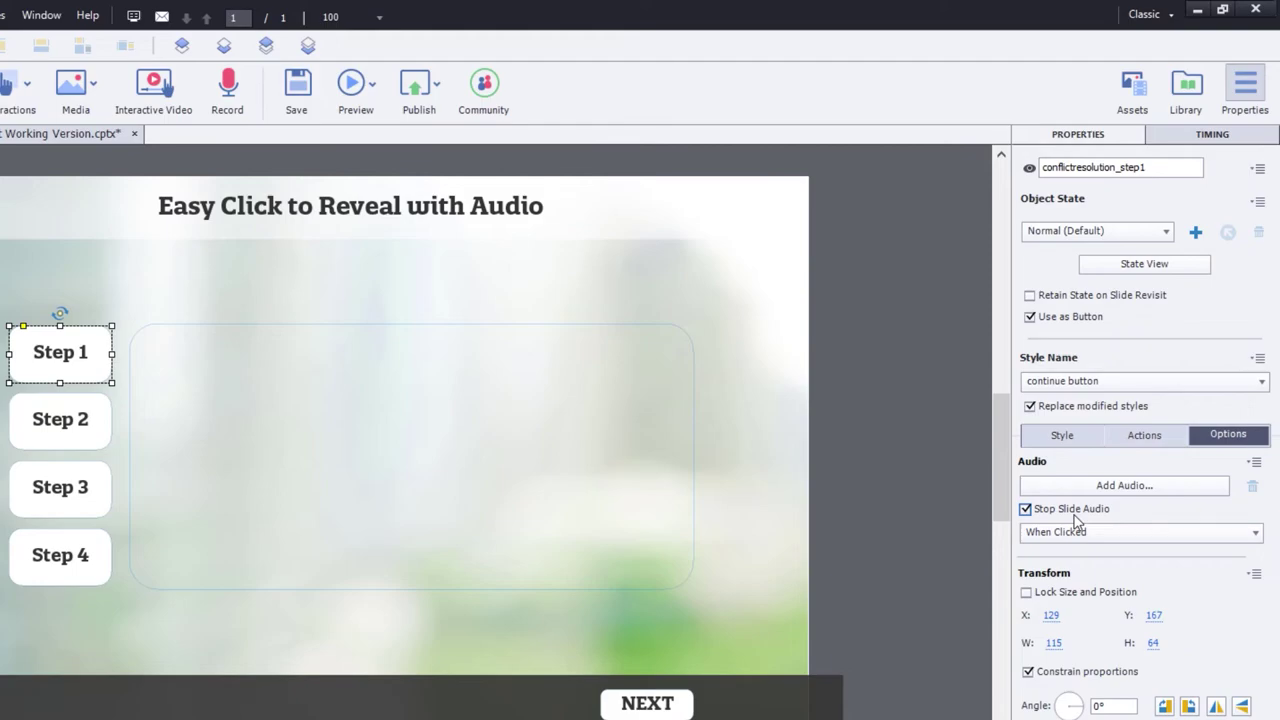
Step: Preview the slide as HTML5 in Browser and reveal the Step 1, Step 2 and Step 4 text
{"action": "left_click", "coordinate": [366, 90]}
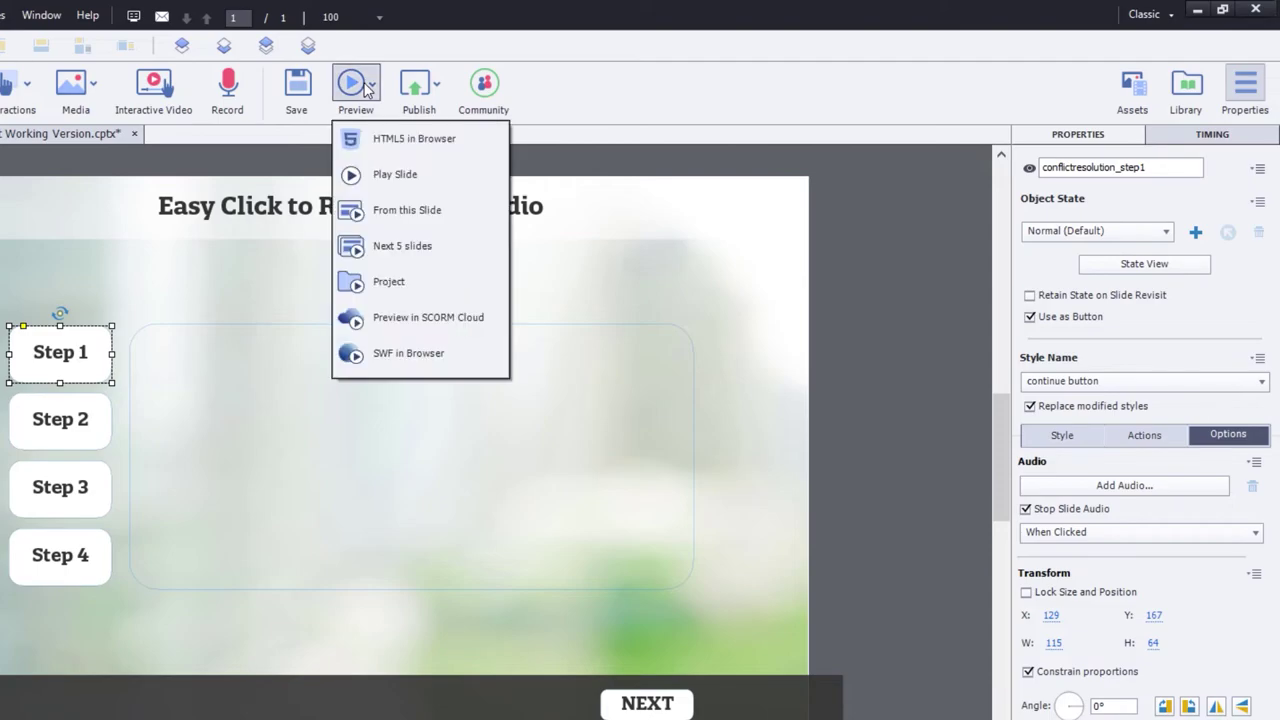
{"action": "left_click", "coordinate": [372, 141]}
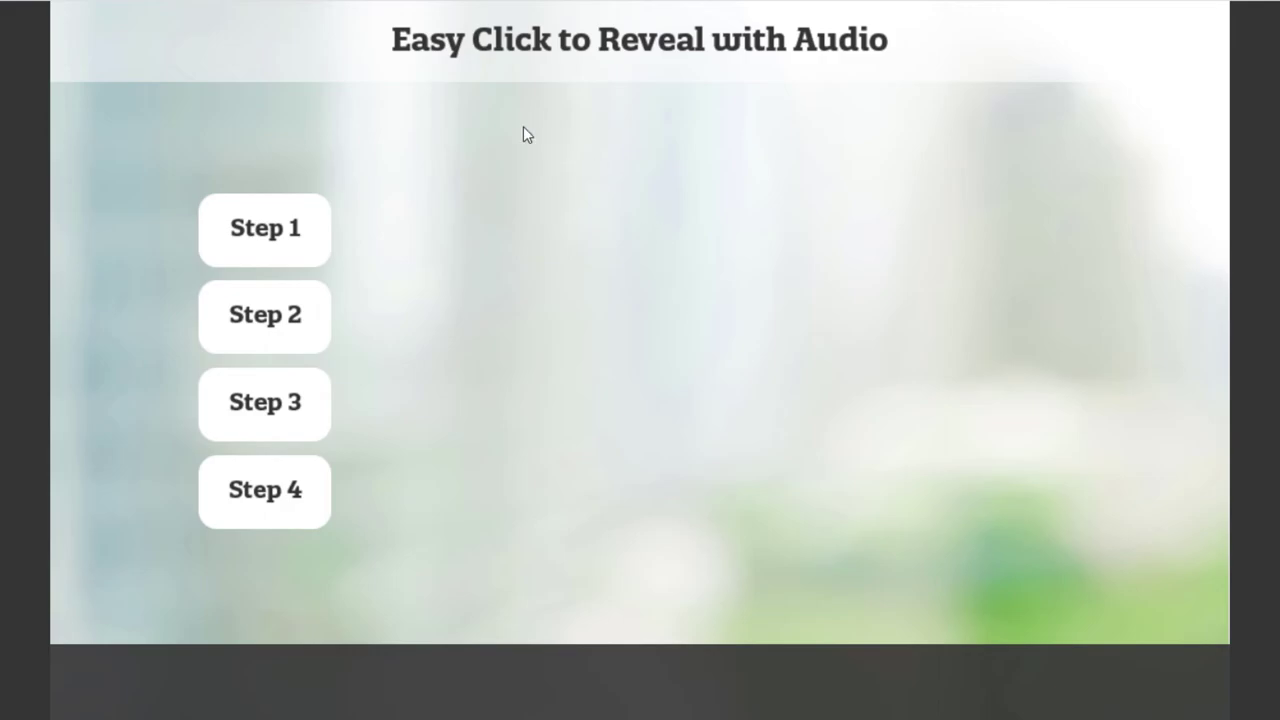
{"action": "left_click", "coordinate": [265, 231]}
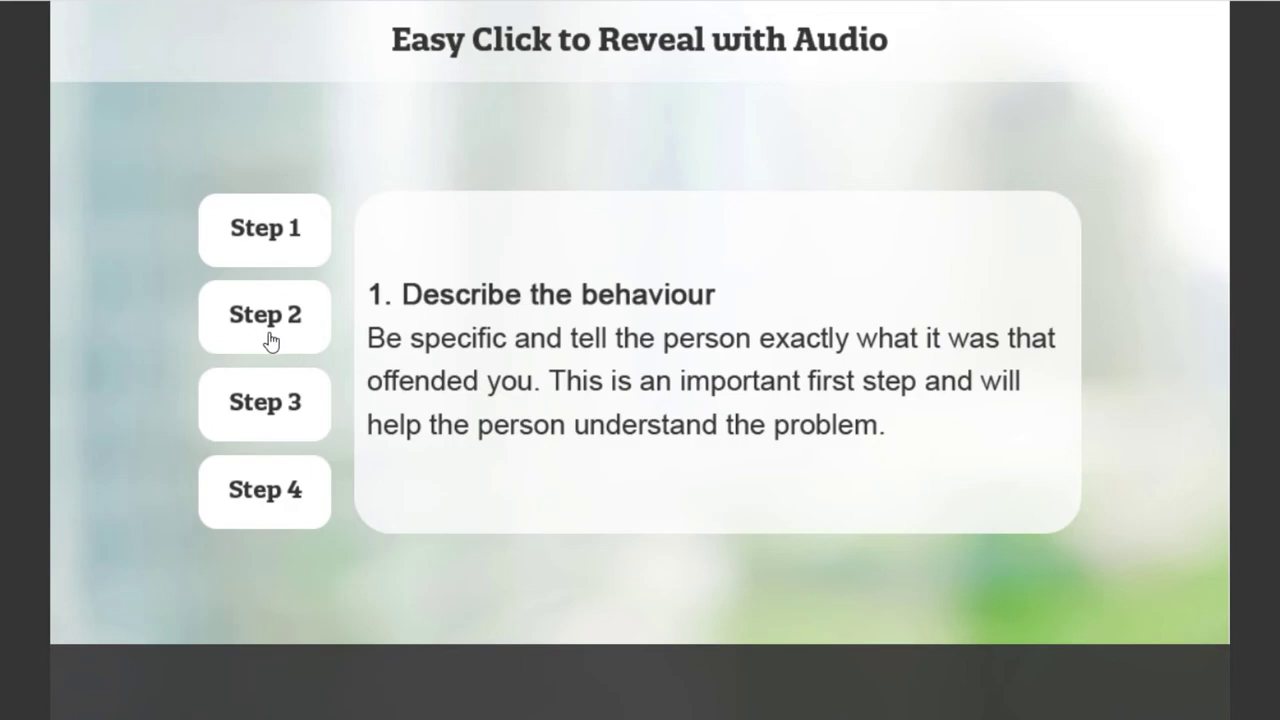
{"action": "left_click", "coordinate": [273, 341]}
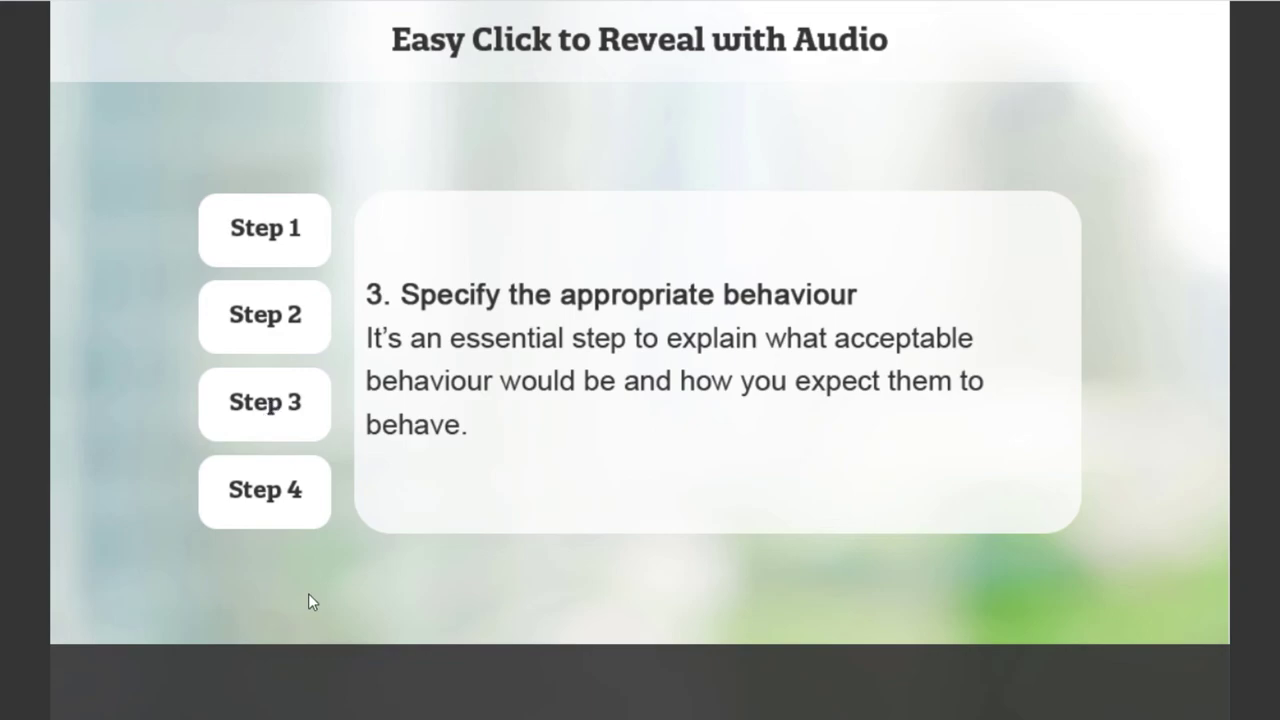
{"action": "left_click", "coordinate": [276, 498]}
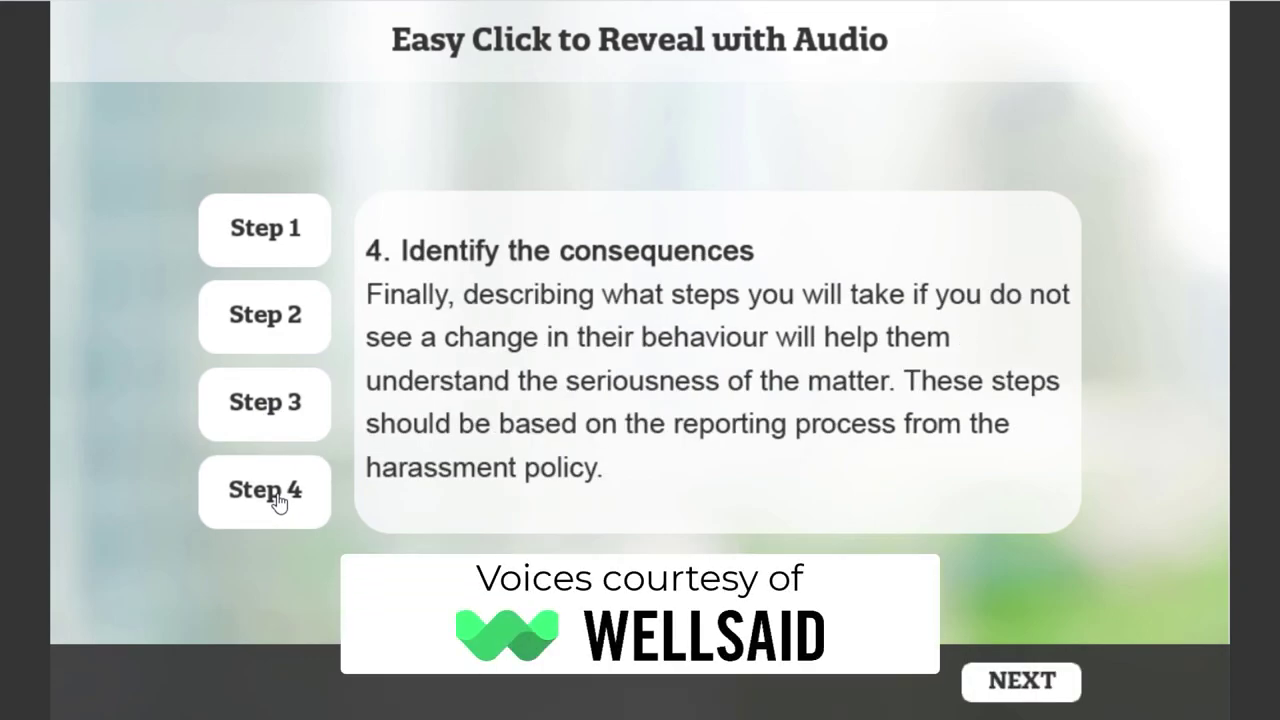